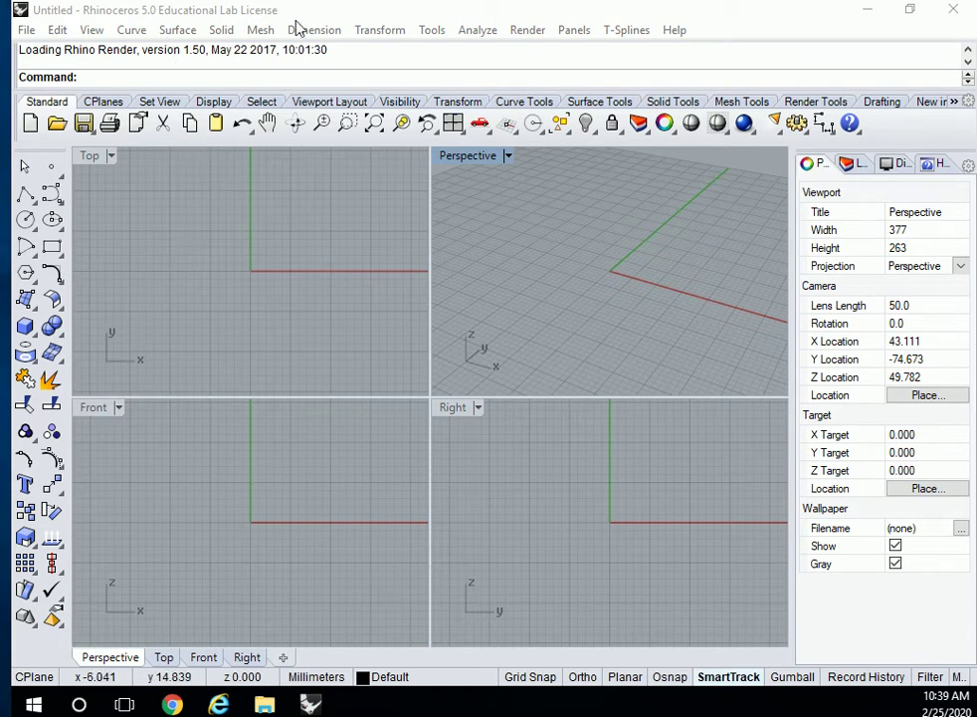
# Browse the File menu and close it without choosing a command
pyautogui.click(27, 31)
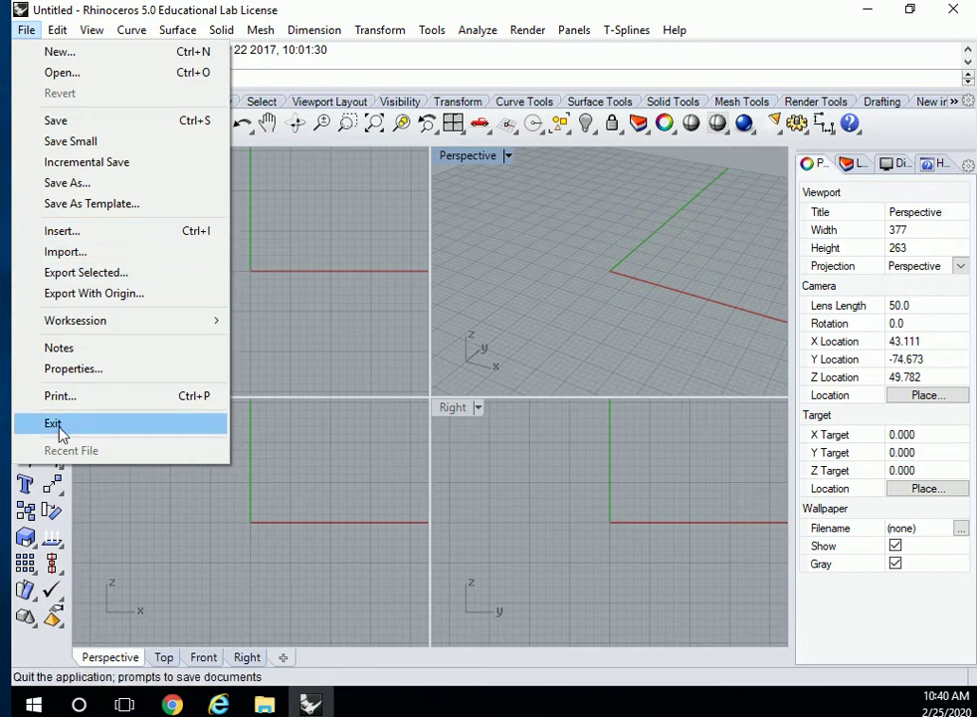
pyautogui.moveTo(58, 30)
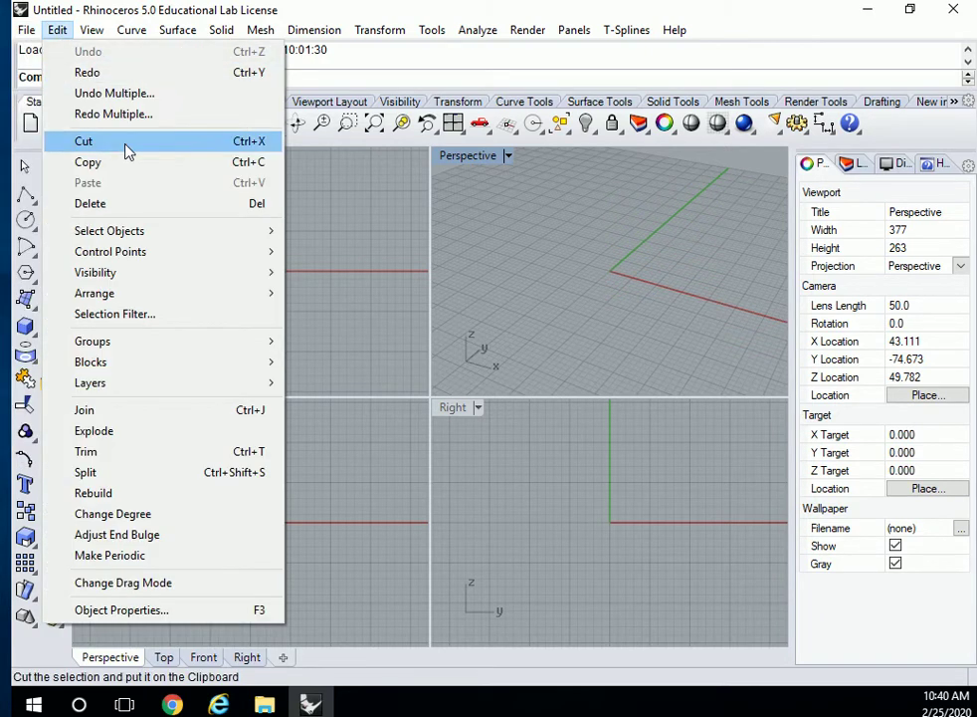
pyautogui.moveTo(94, 30)
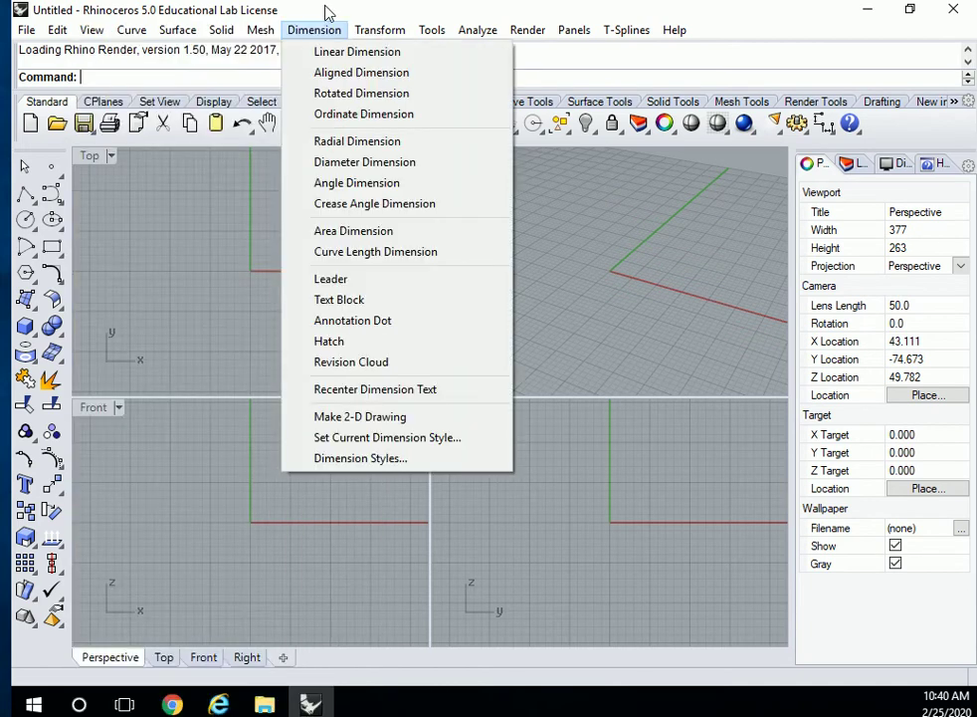
pyautogui.click(327, 12)
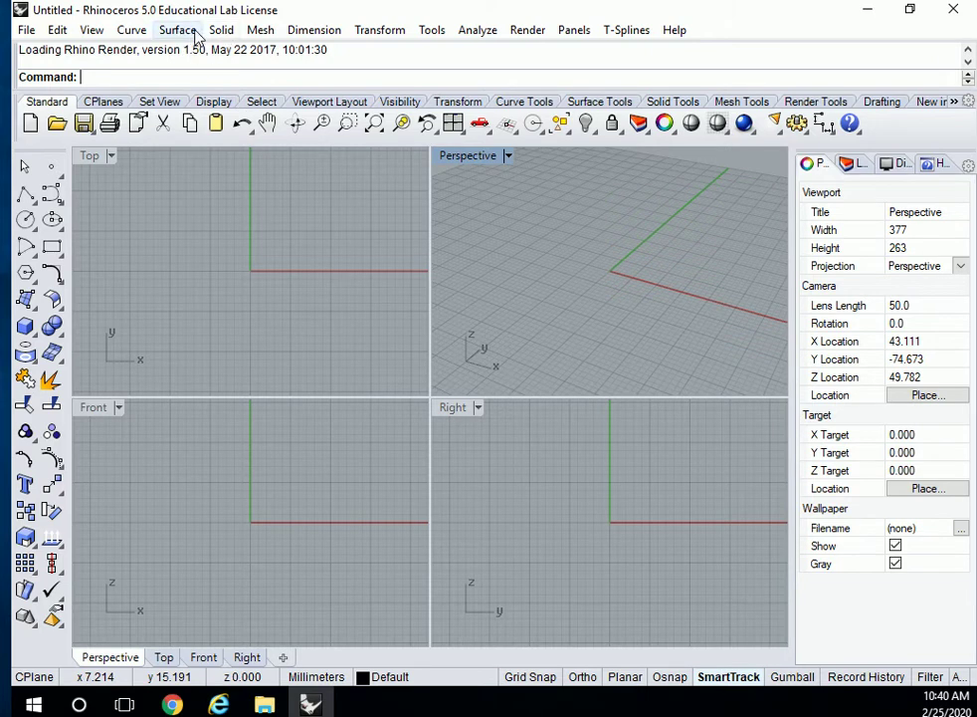
# Draw a single diagonal line in the Top view, to the lower left of the origin
pyautogui.click(134, 32)
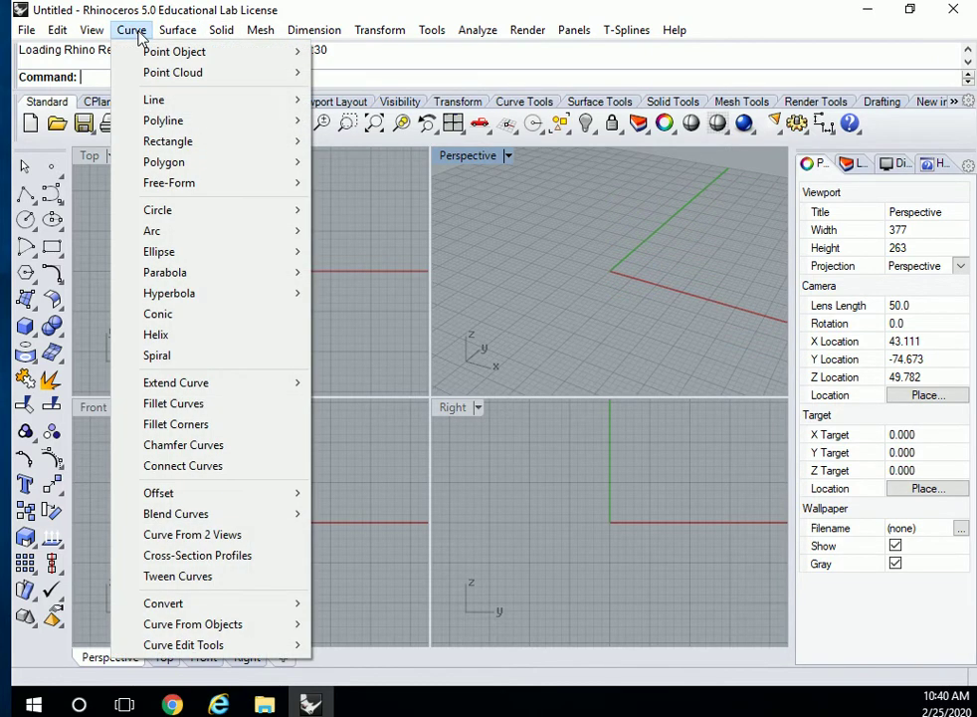
pyautogui.moveTo(172, 107)
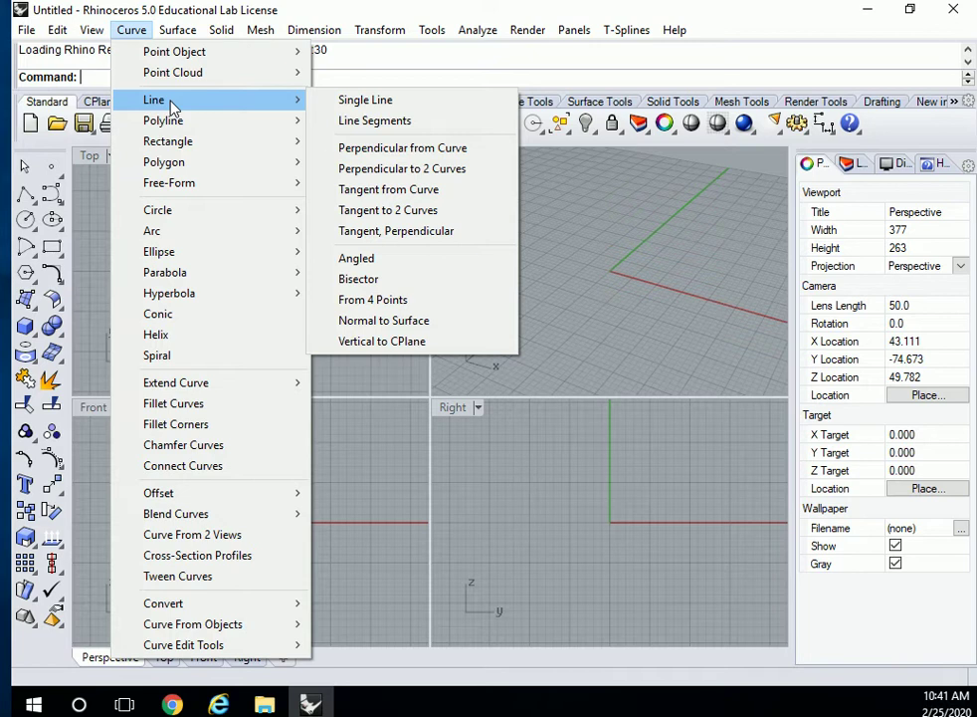
pyautogui.click(351, 99)
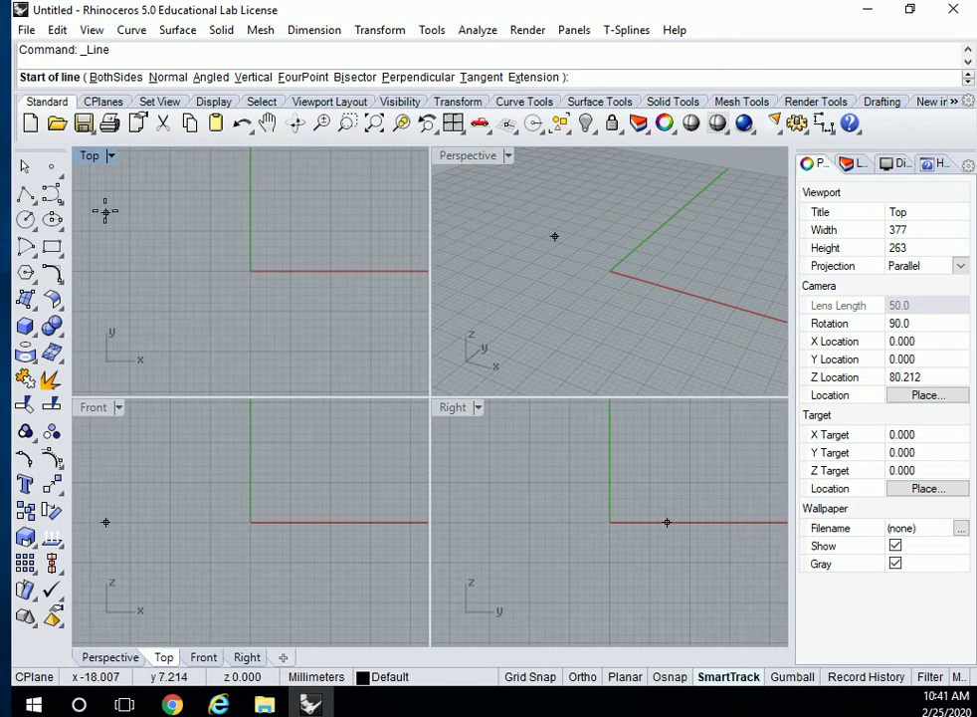
pyautogui.click(164, 316)
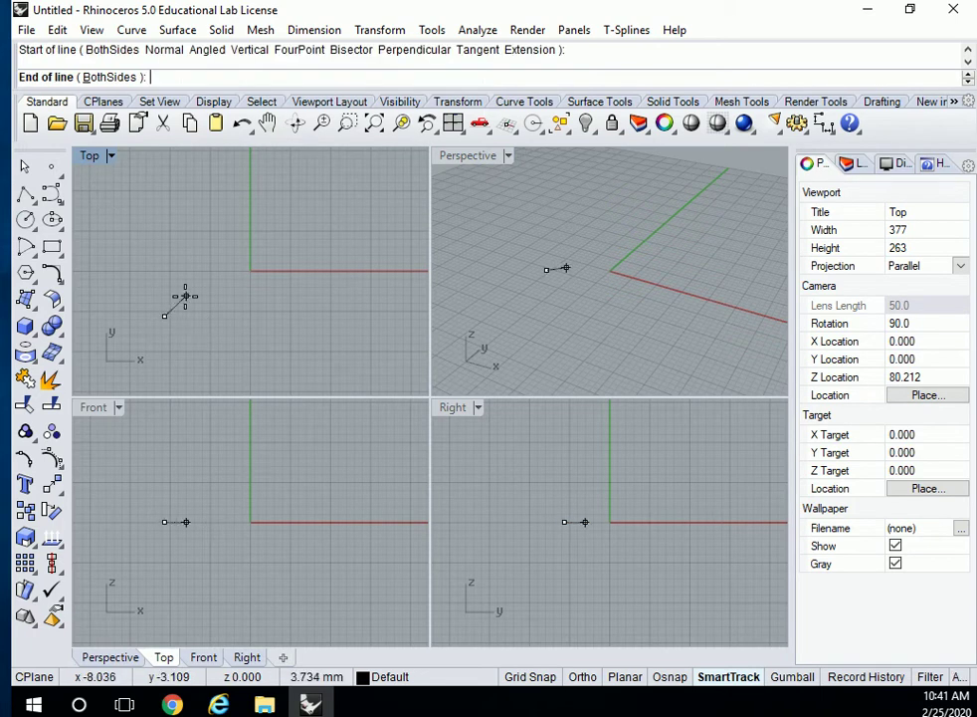
pyautogui.click(239, 218)
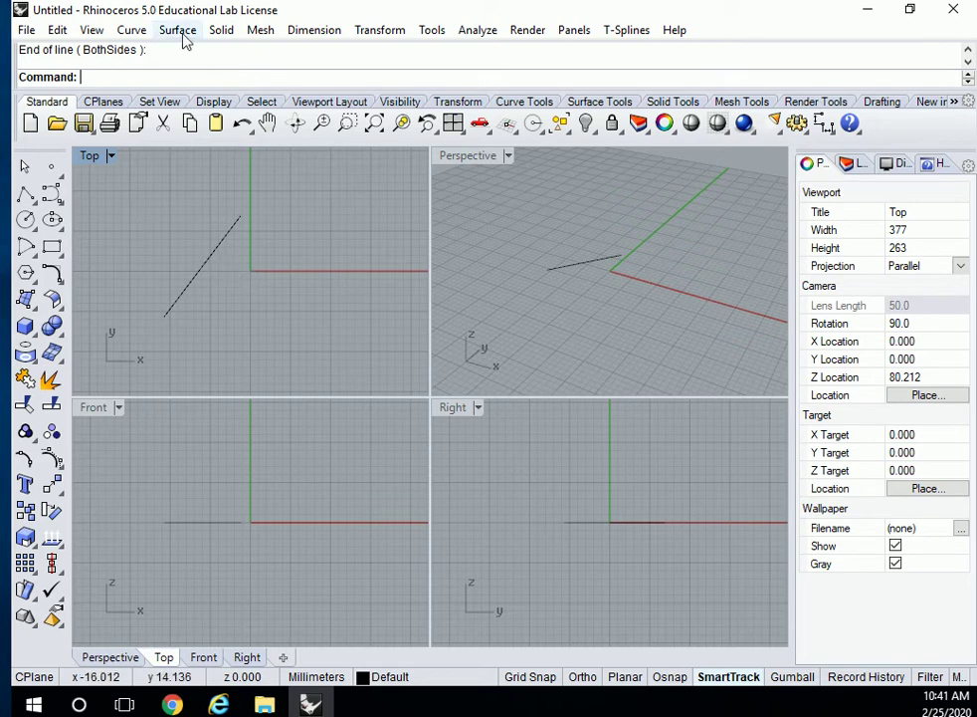
# Create a Corner to Corner plane surface in Perspective, spanning the red x-axis right of the origin
pyautogui.click(202, 271)
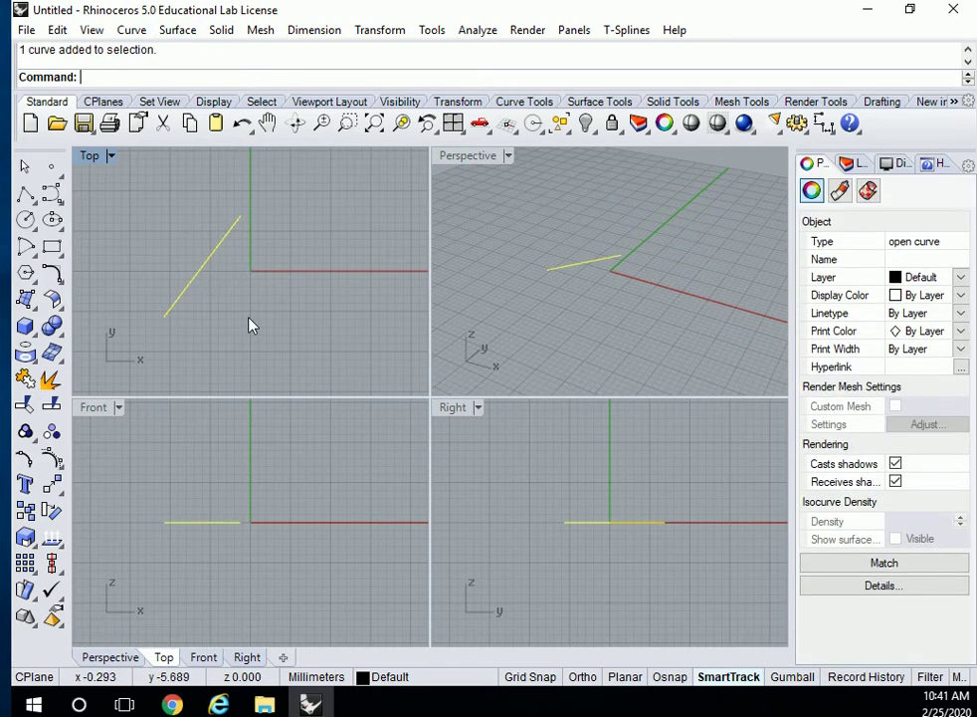
pyautogui.click(299, 309)
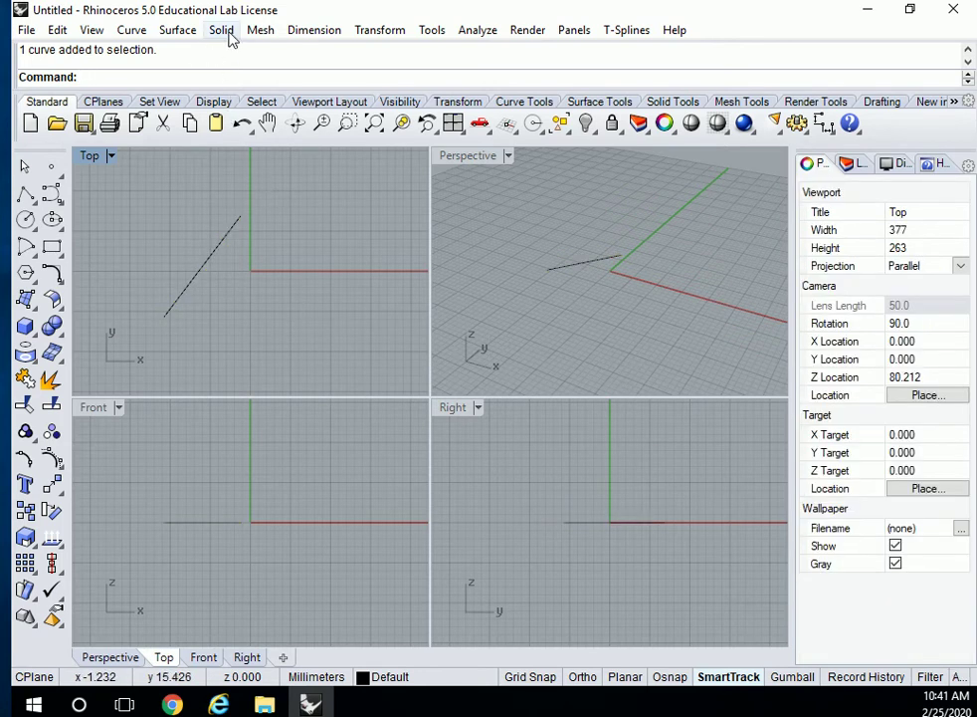
pyautogui.click(179, 34)
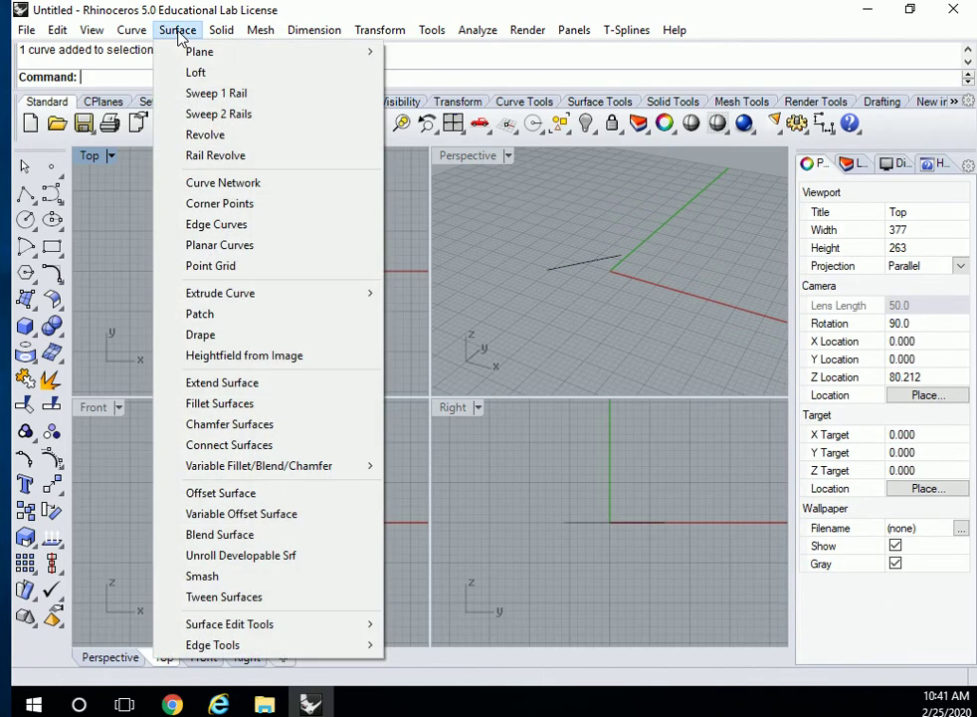
pyautogui.moveTo(193, 54)
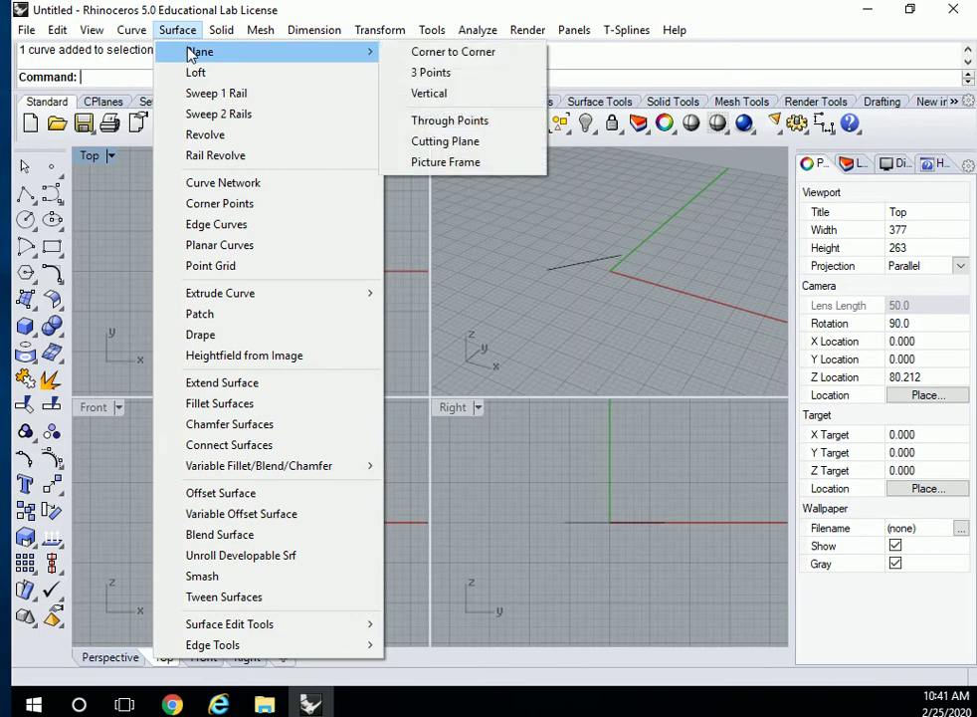
pyautogui.click(434, 58)
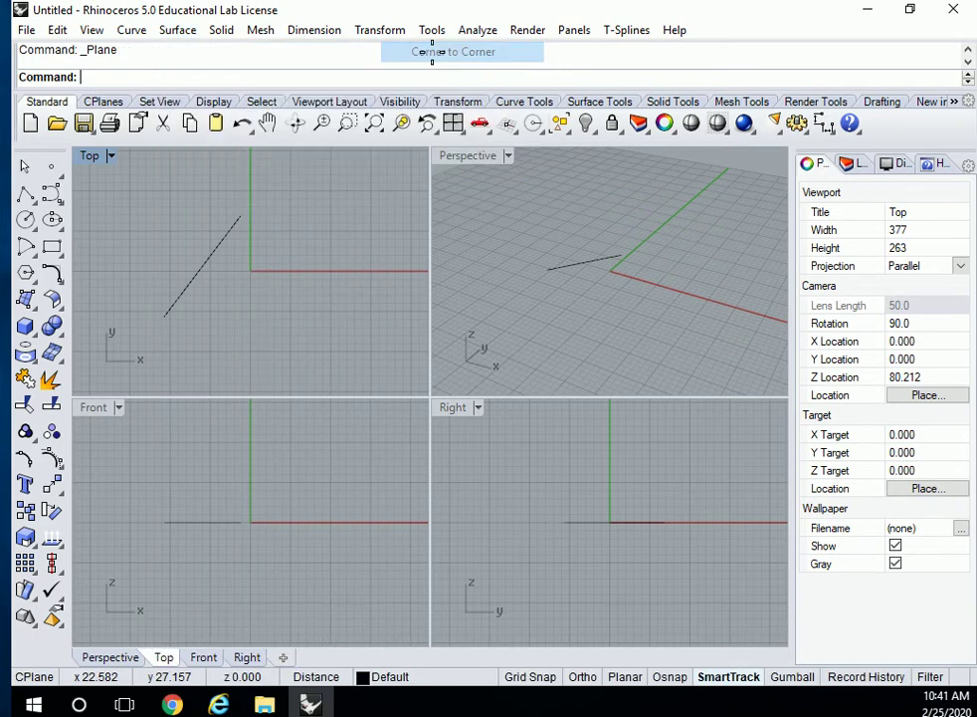
pyautogui.click(600, 349)
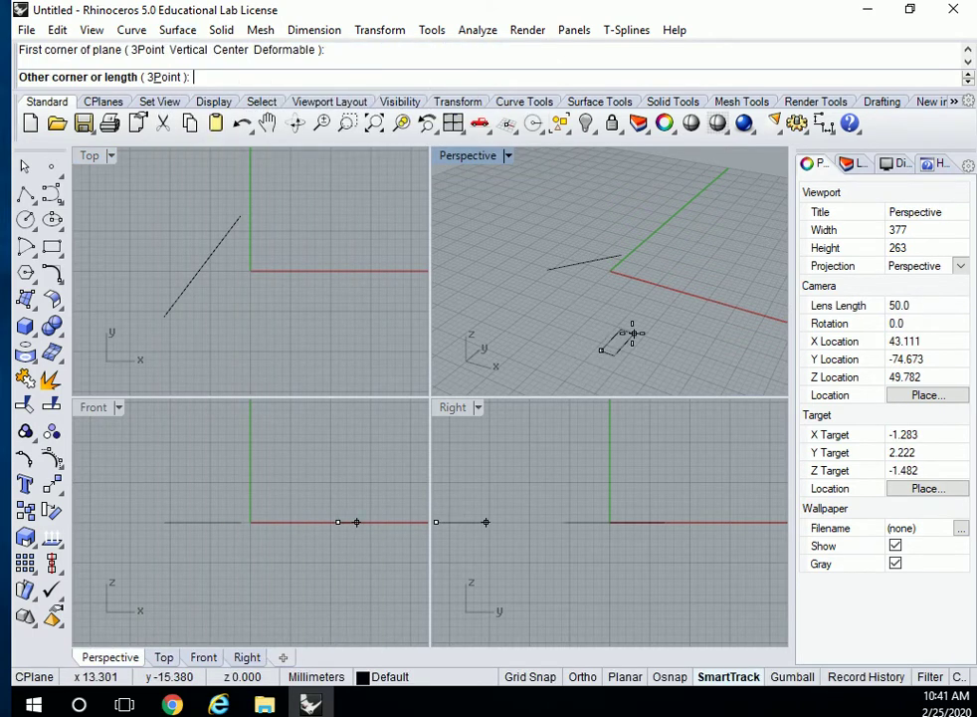
pyautogui.click(748, 301)
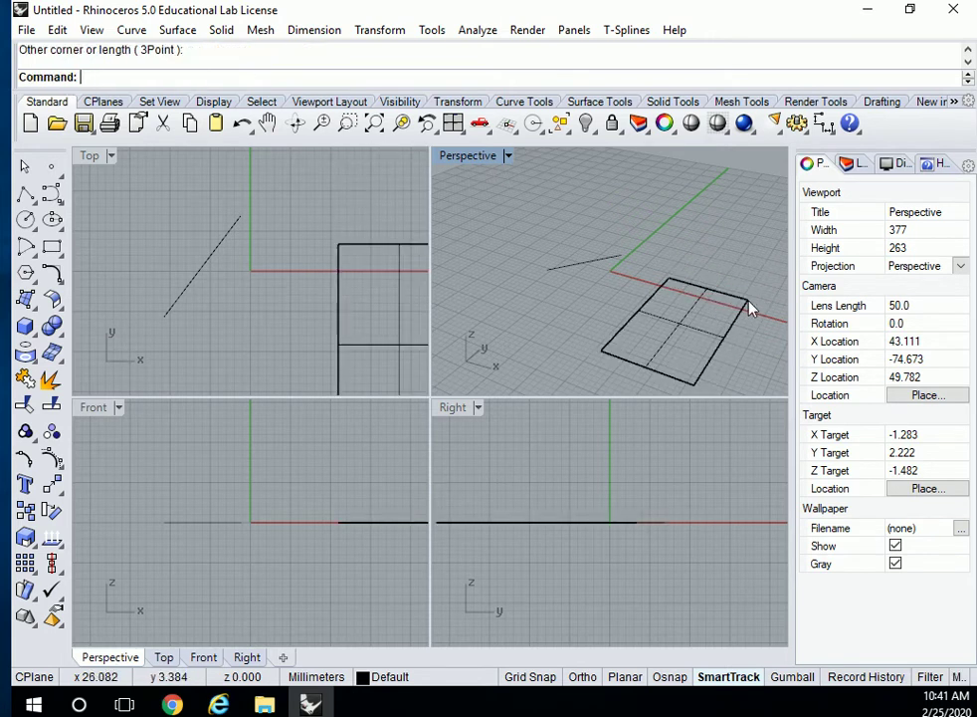
pyautogui.click(603, 353)
pyautogui.click(558, 352)
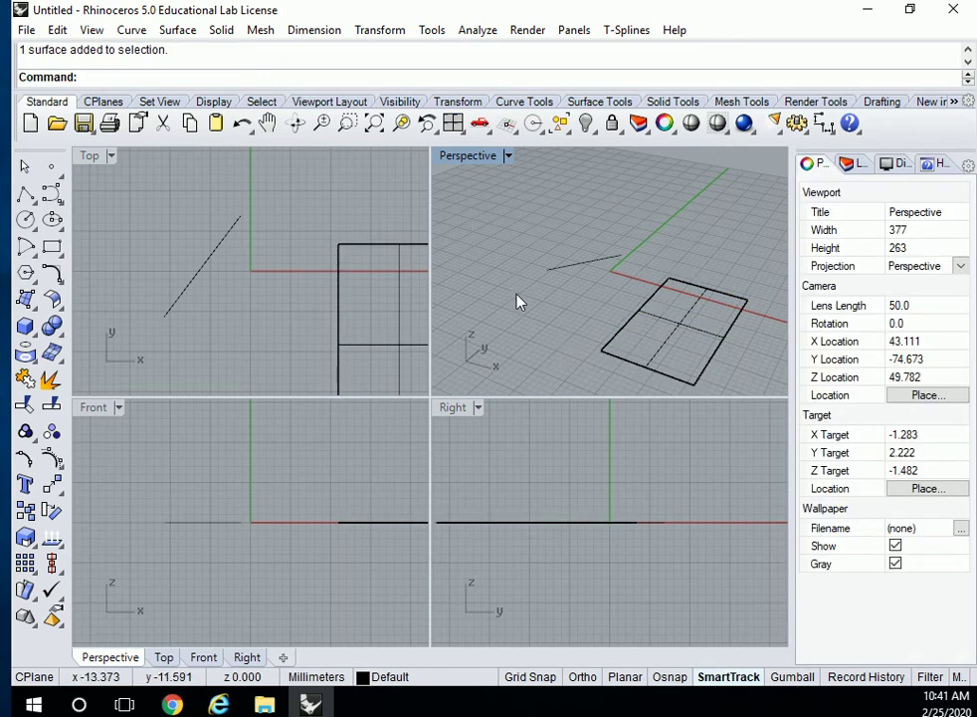
# Switch the Perspective view to Ghosted display and orbit it to a lower angle
pyautogui.click(508, 156)
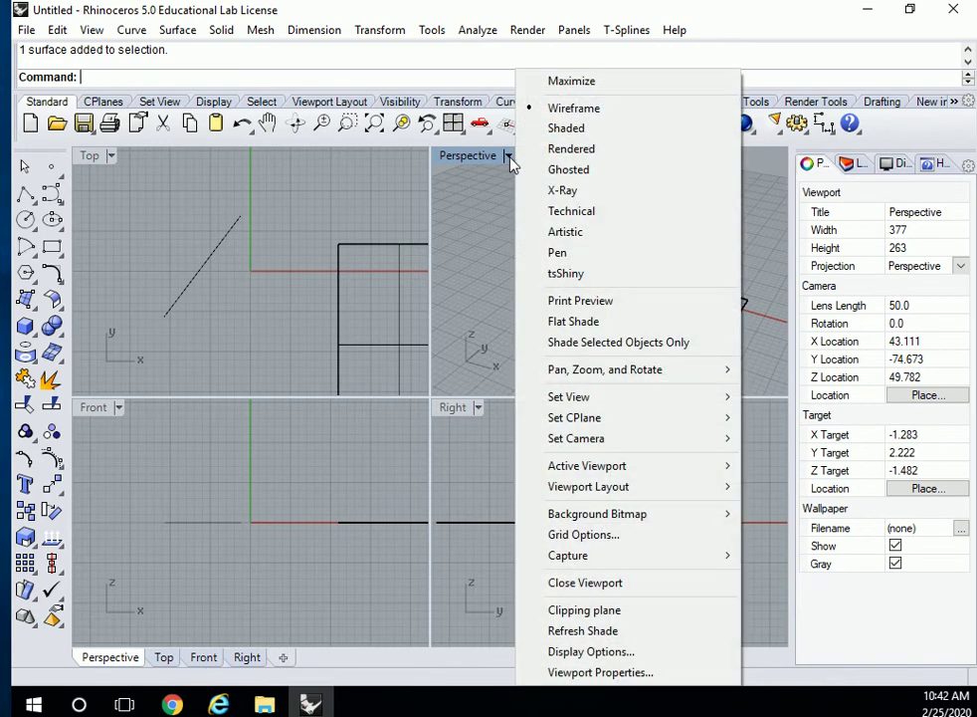
pyautogui.click(569, 170)
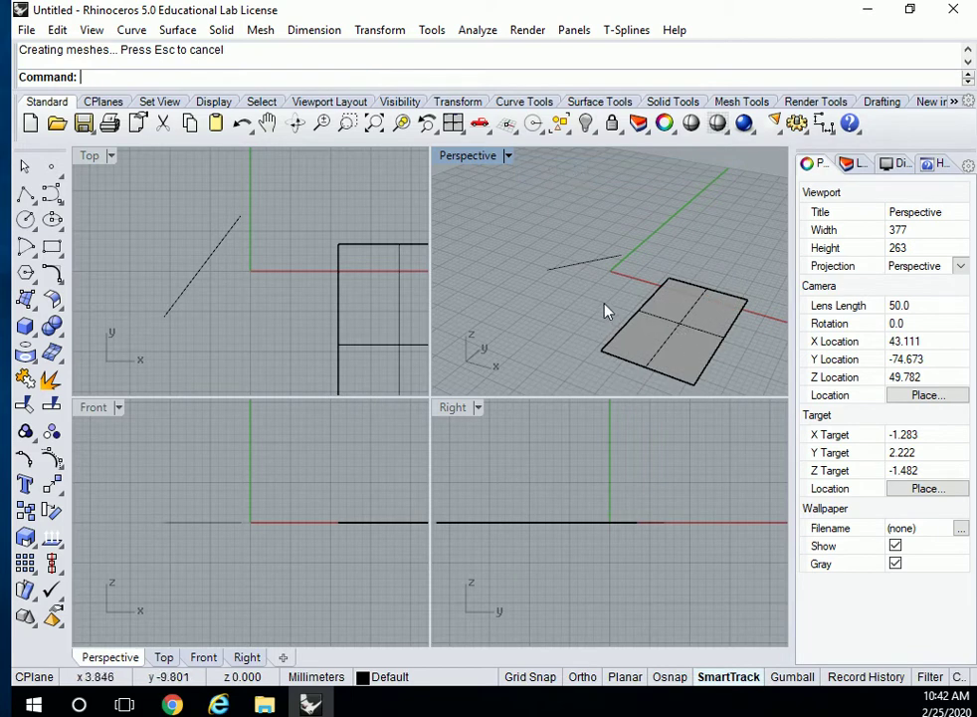
pyautogui.moveTo(592, 317); pyautogui.dragTo(584, 271, button='right')
pyautogui.click(583, 271)
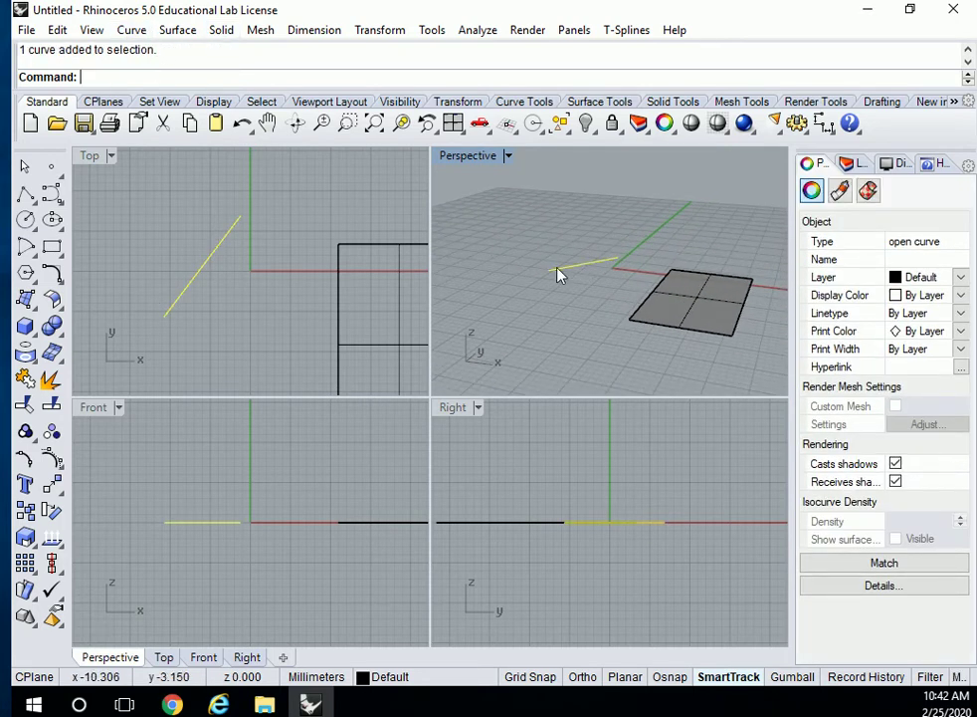
pyautogui.moveTo(602, 284); pyautogui.dragTo(615, 277, button='right')
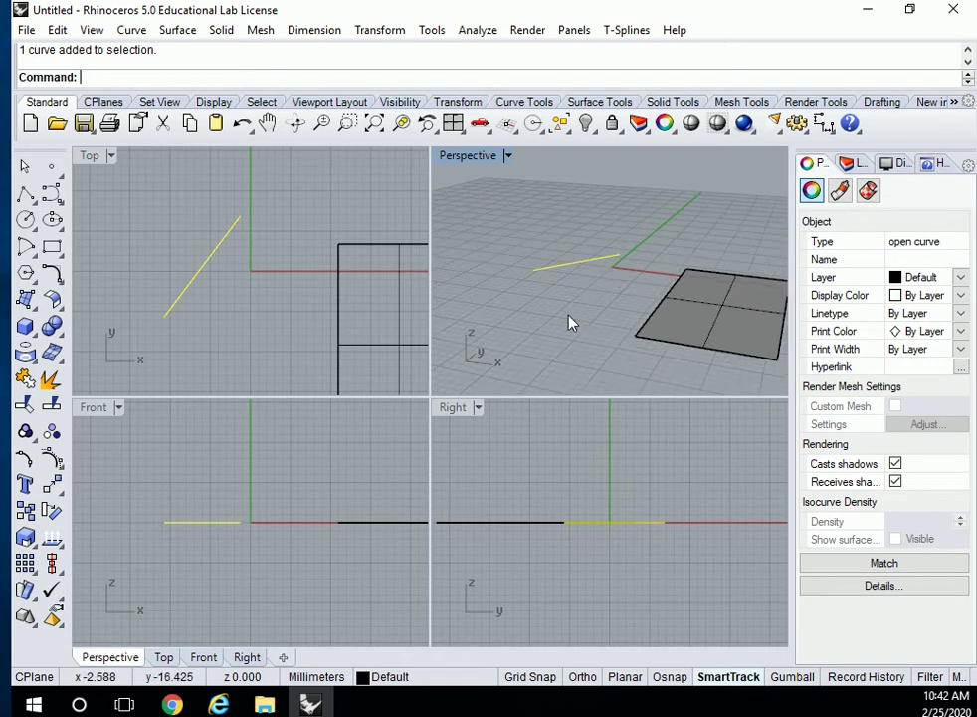
# Maximize the Perspective view and orbit to tilt the grid and plane into view
pyautogui.doubleClick(460, 156)
pyautogui.click(406, 459)
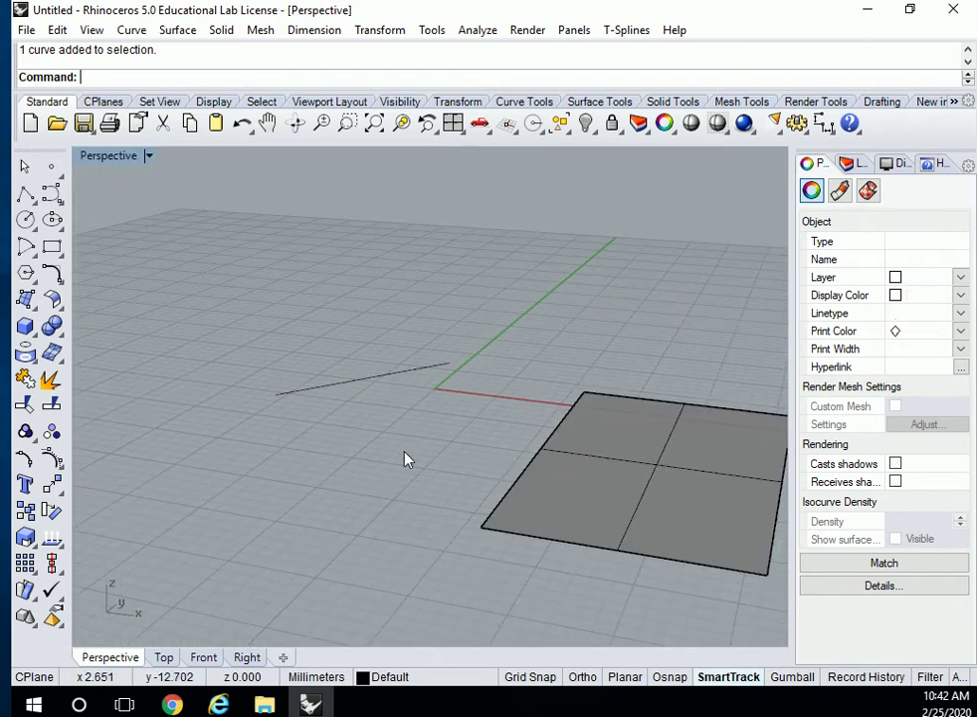
pyautogui.moveTo(423, 459)
pyautogui.mouseDown(button='right')
pyautogui.moveTo(358, 414)
pyautogui.moveTo(423, 462)
pyautogui.mouseUp(button='right')
pyautogui.click(424, 463)
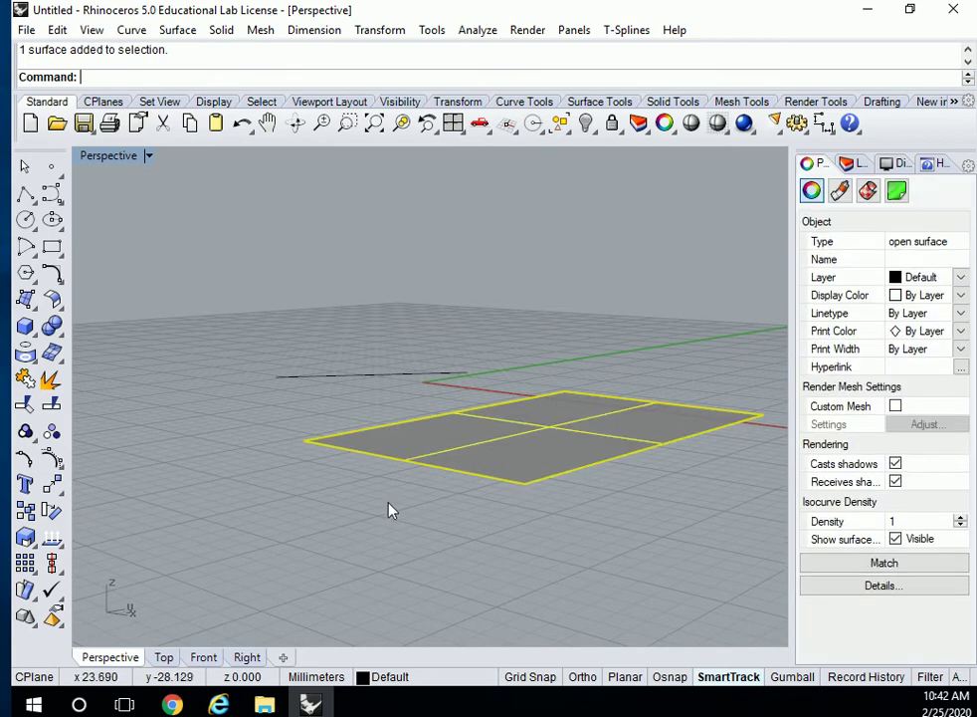
pyautogui.click(351, 535)
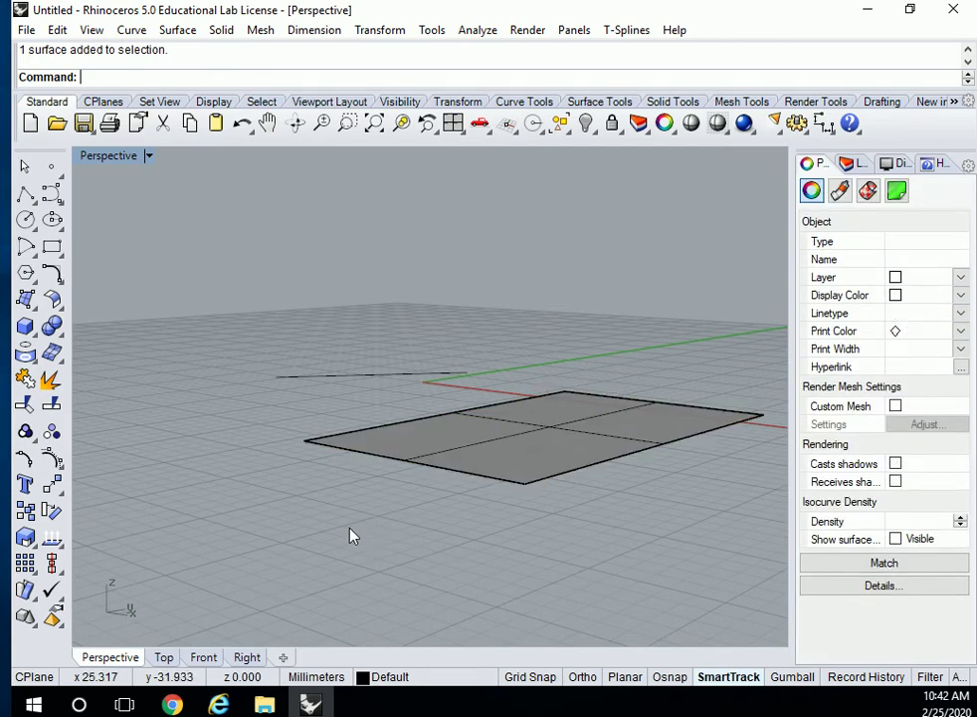
pyautogui.moveTo(239, 348); pyautogui.dragTo(254, 197, button='right')
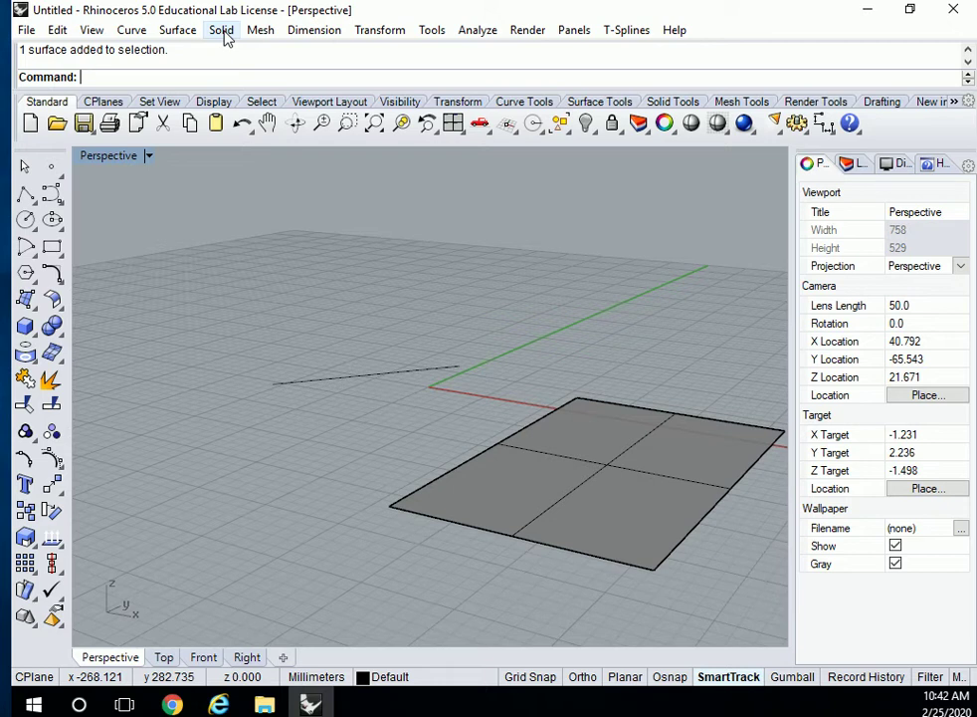
# Draw a corner-to-corner box with a set height beside the plane surface, then orbit around it
pyautogui.click(222, 30)
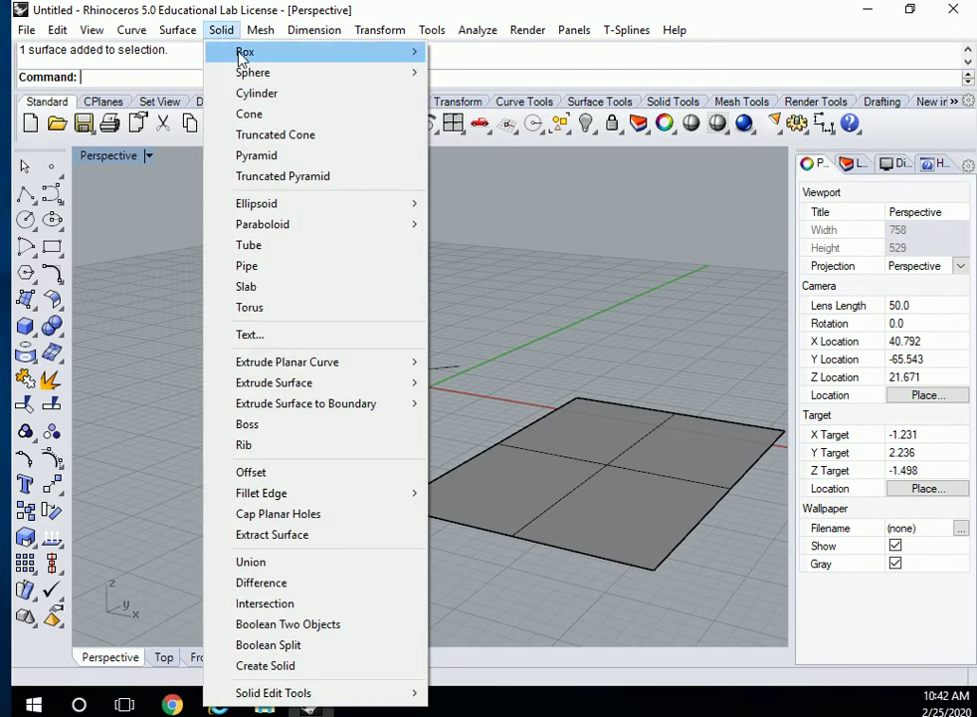
pyautogui.moveTo(244, 53)
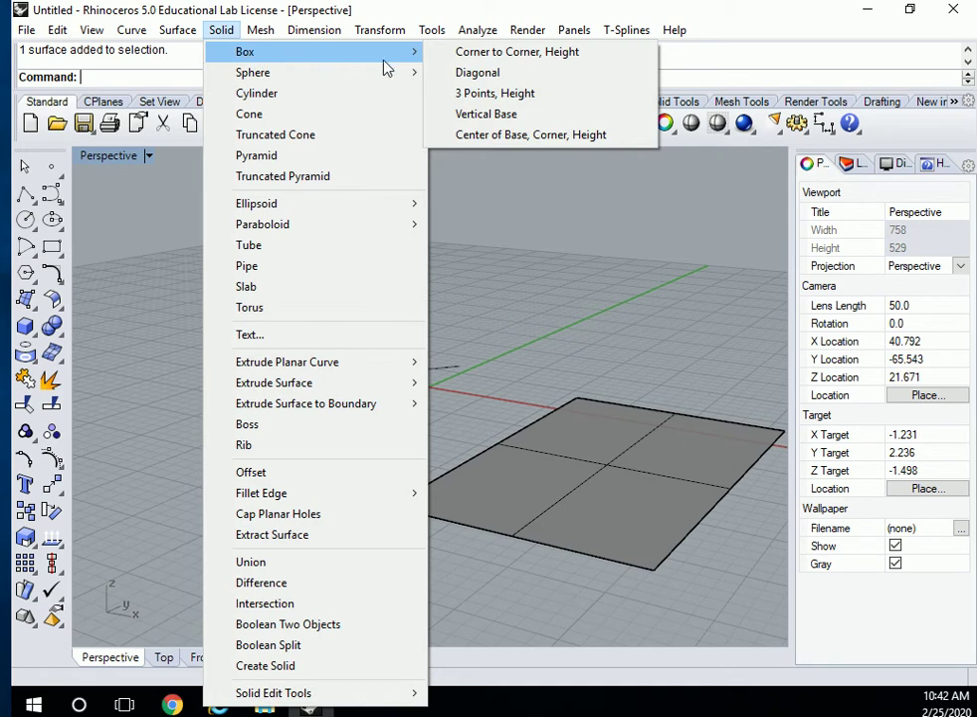
pyautogui.click(489, 55)
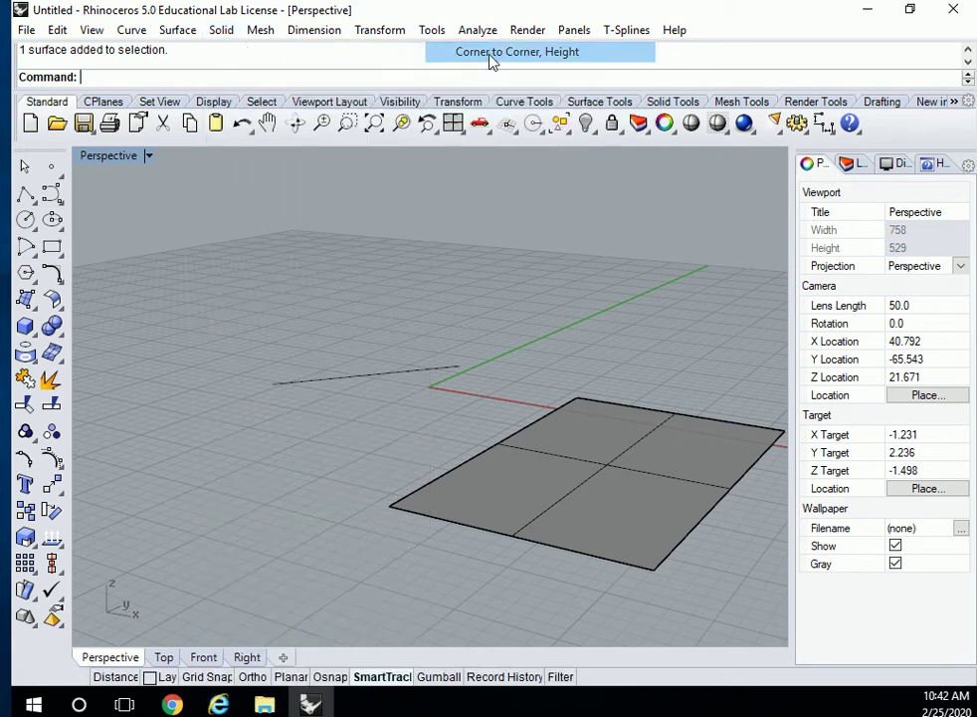
pyautogui.click(159, 438)
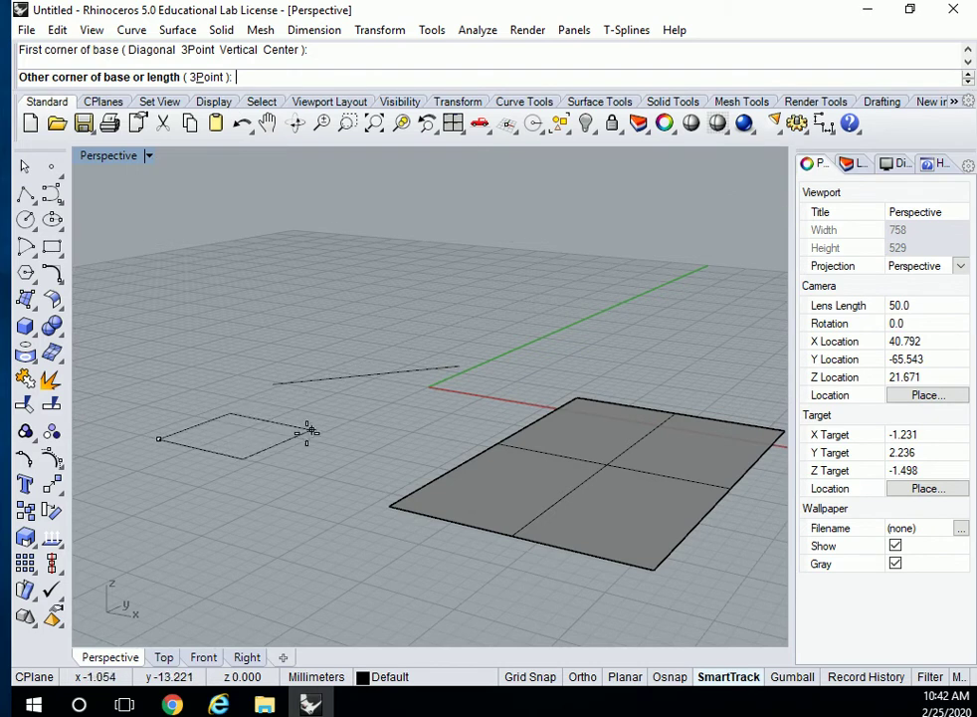
pyautogui.click(338, 410)
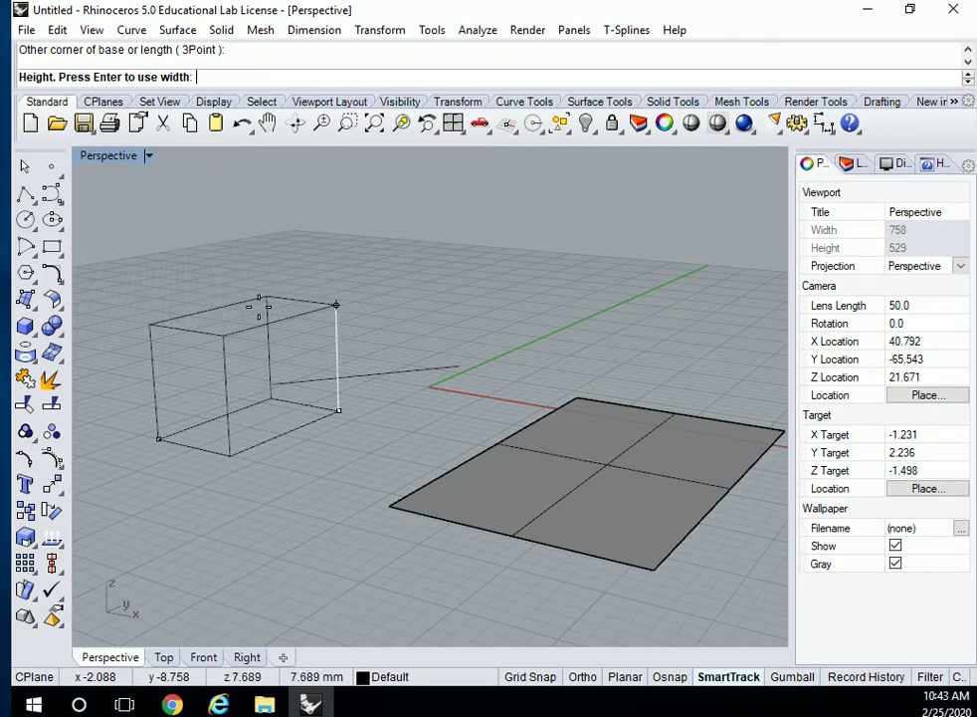
pyautogui.click(257, 301)
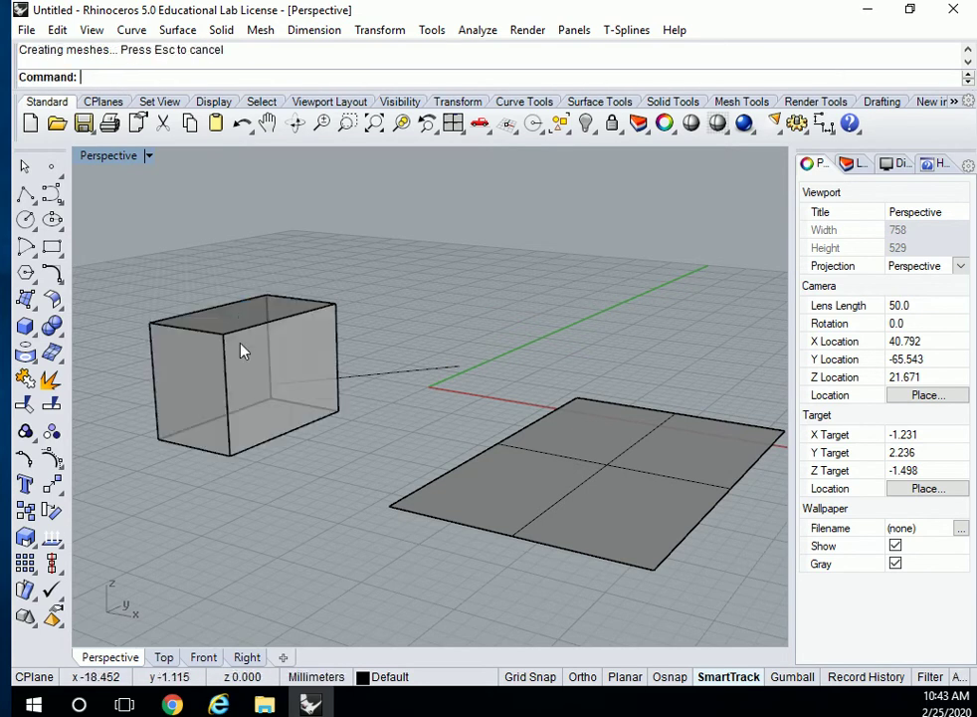
pyautogui.moveTo(257, 490); pyautogui.dragTo(360, 498, button='right')
# Drag the small box to the right, past the square surface along the red axis
pyautogui.scroll(-5, 378, 534)
pyautogui.hotkey('ctrl', 'a')
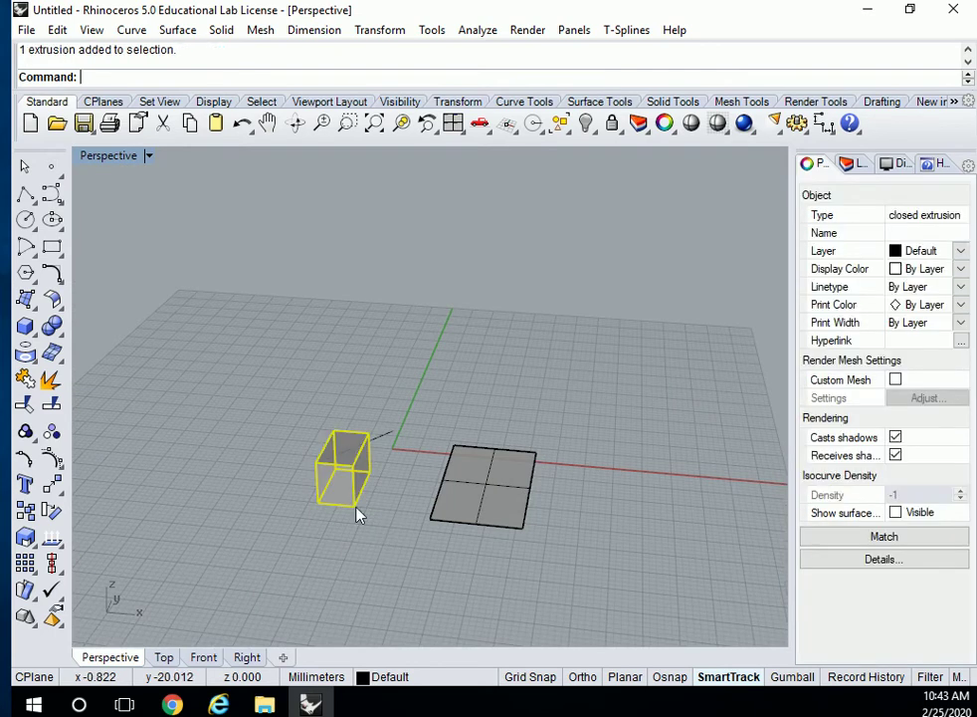
pyautogui.moveTo(344, 473); pyautogui.dragTo(589, 504)
pyautogui.press('Escape')
# Select and deselect the short line and the square surface, then orbit the scene
pyautogui.click(367, 444)
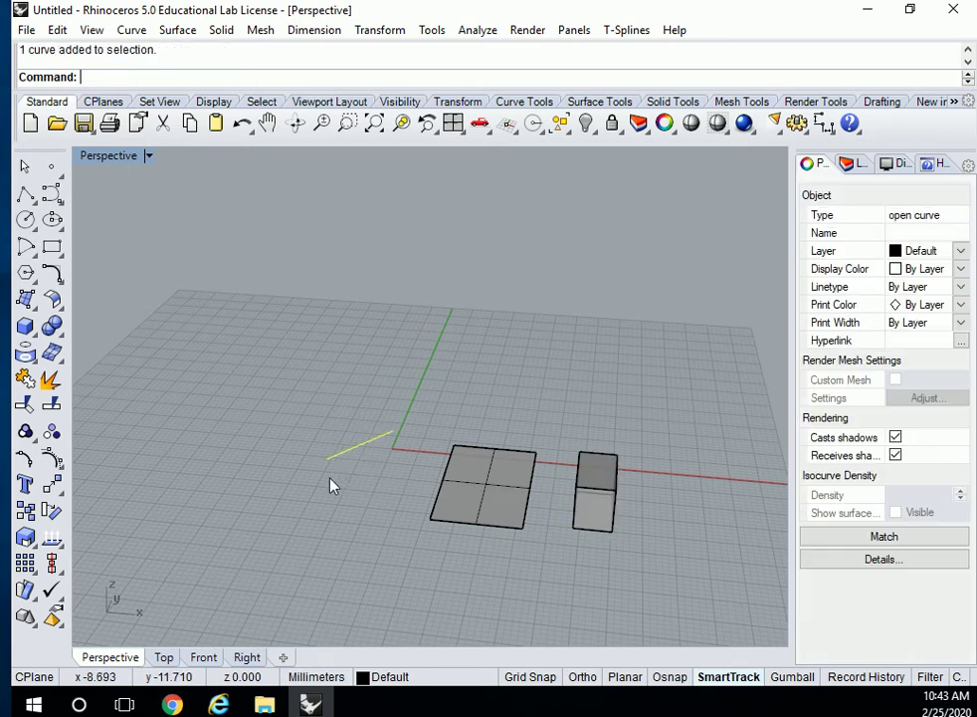
pyautogui.moveTo(362, 447); pyautogui.dragTo(361, 481)
pyautogui.press('Escape')
pyautogui.click(364, 481)
pyautogui.press('Escape')
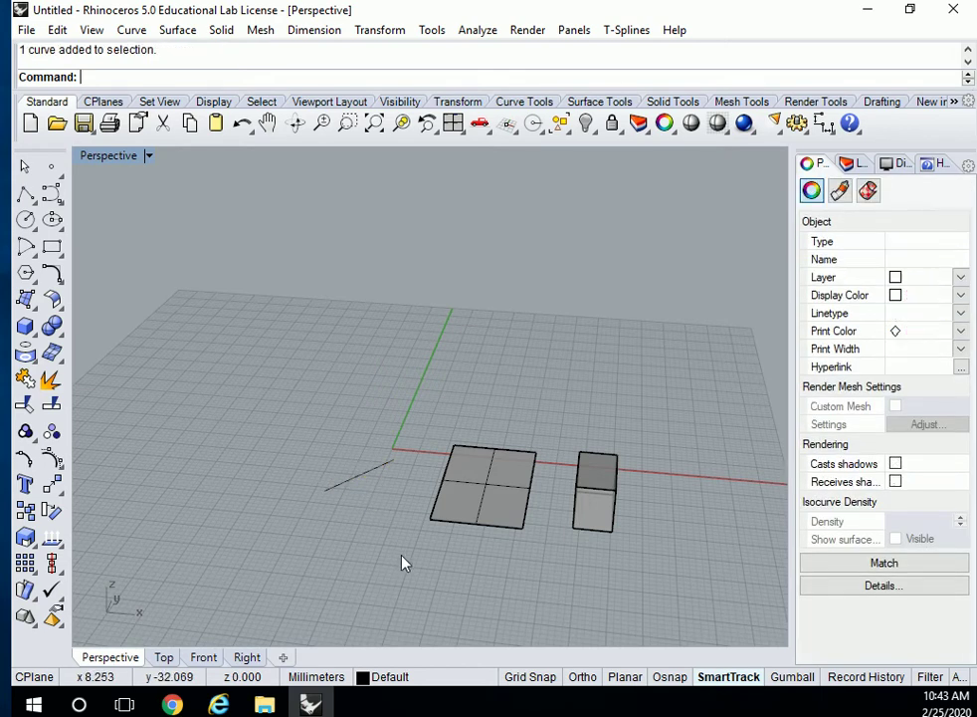
pyautogui.click(480, 512)
pyautogui.press('Escape')
pyautogui.moveTo(520, 569); pyautogui.dragTo(576, 536, button='right')
# Select and deselect the small box, then open and close the Mesh menu
pyautogui.click(652, 460)
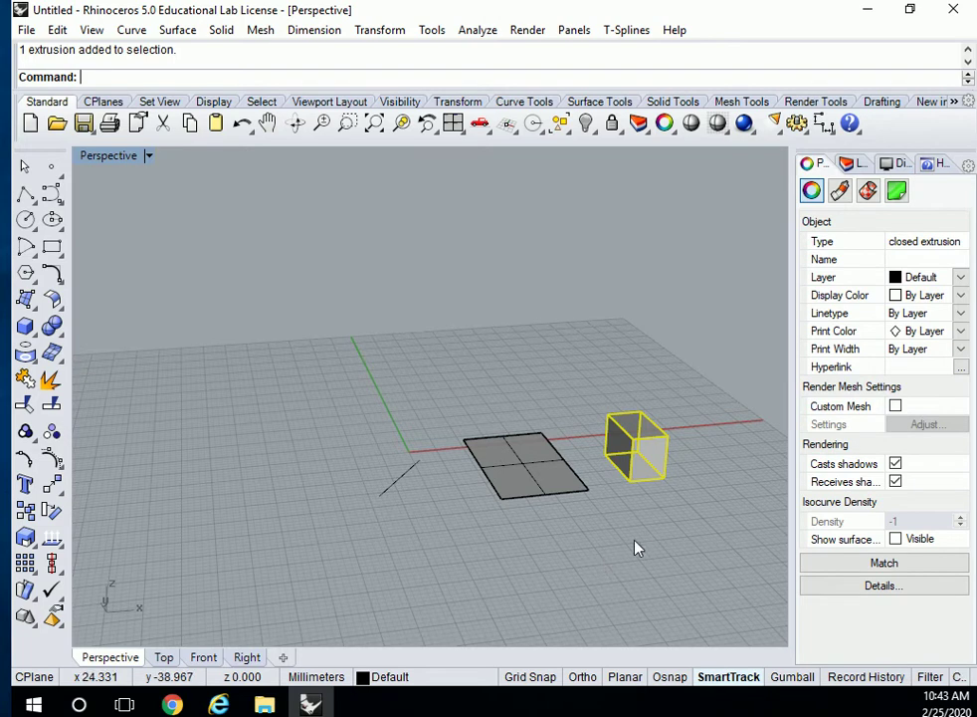
pyautogui.click(355, 238)
pyautogui.click(260, 30)
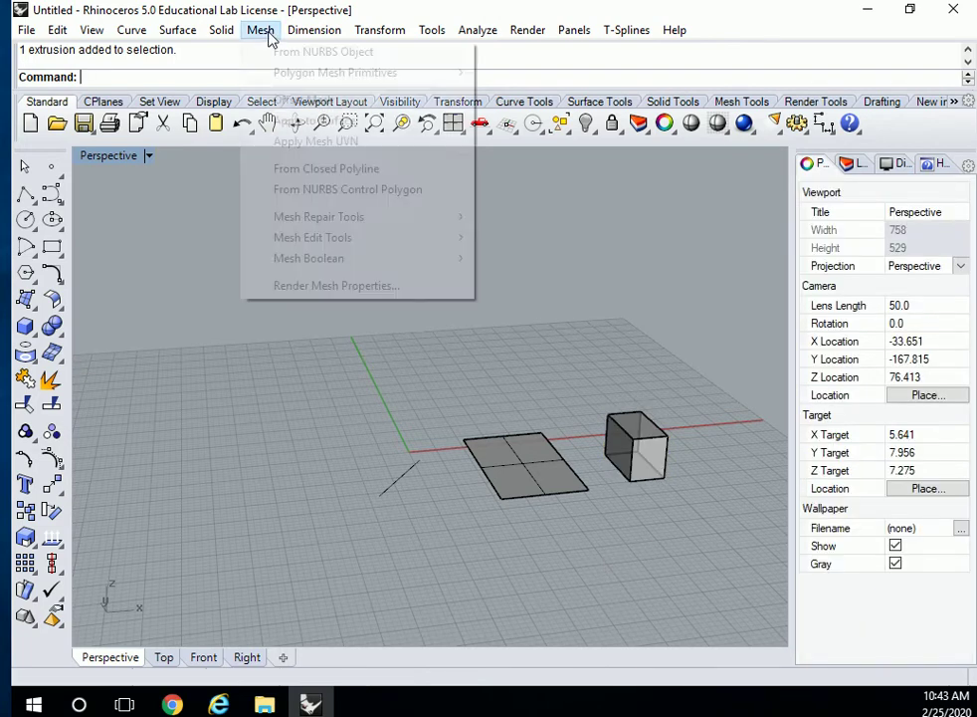
pyautogui.press('Escape')
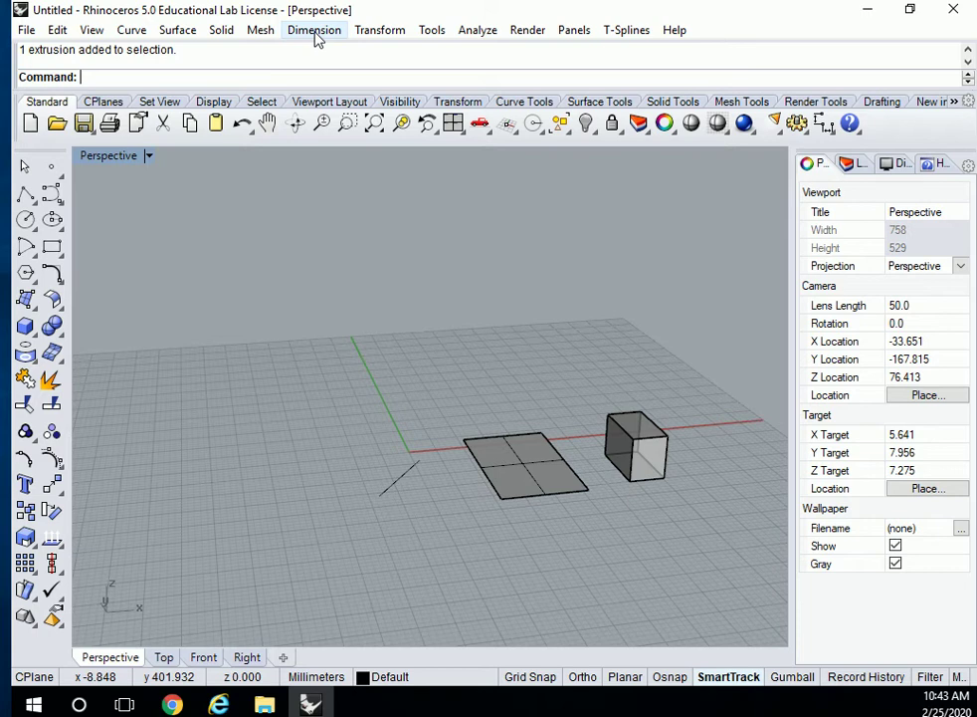
# Drag the small box back up-left, behind the red axis and away from the surface
pyautogui.click(381, 31)
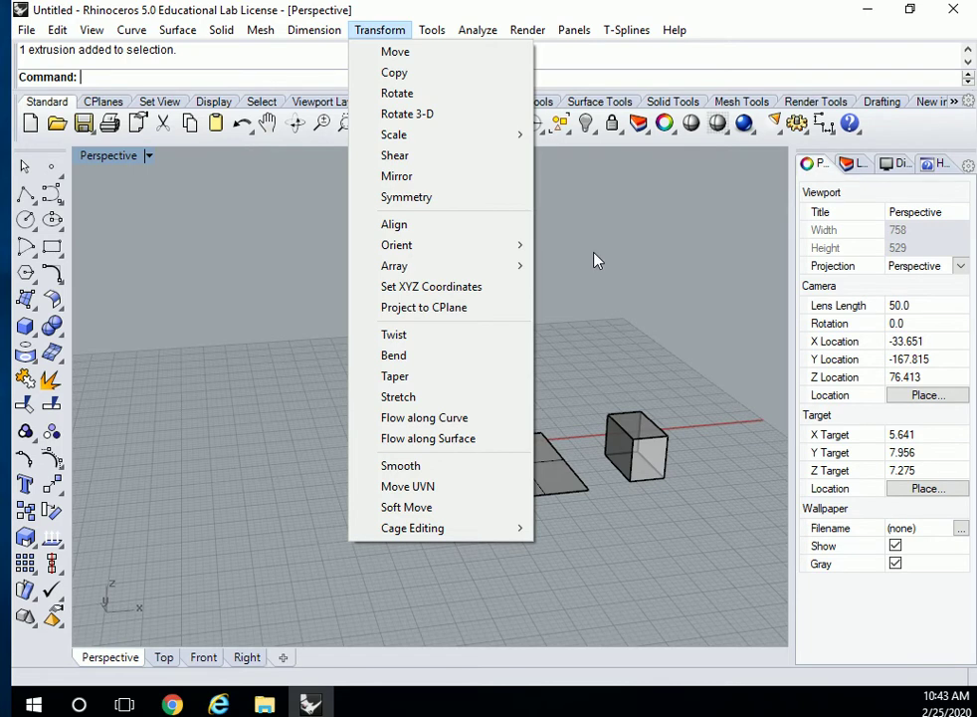
pyautogui.click(629, 333)
pyautogui.click(641, 462)
pyautogui.moveTo(614, 443); pyautogui.dragTo(573, 383)
pyautogui.click(410, 340)
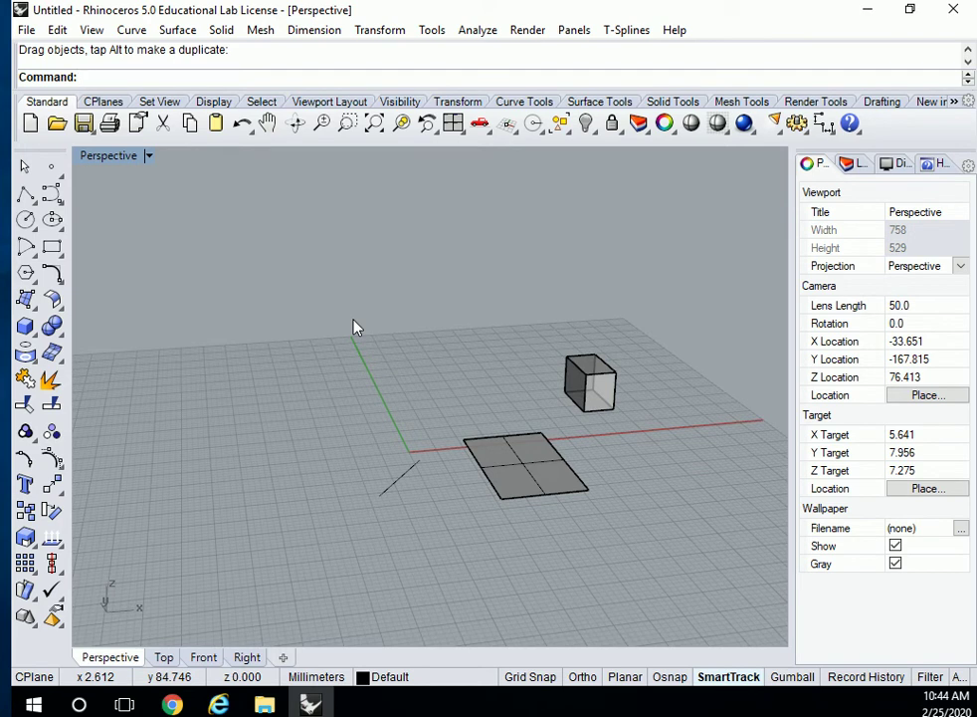
# Open the Options dialog and navigate to the Units and tolerances page
pyautogui.click(430, 30)
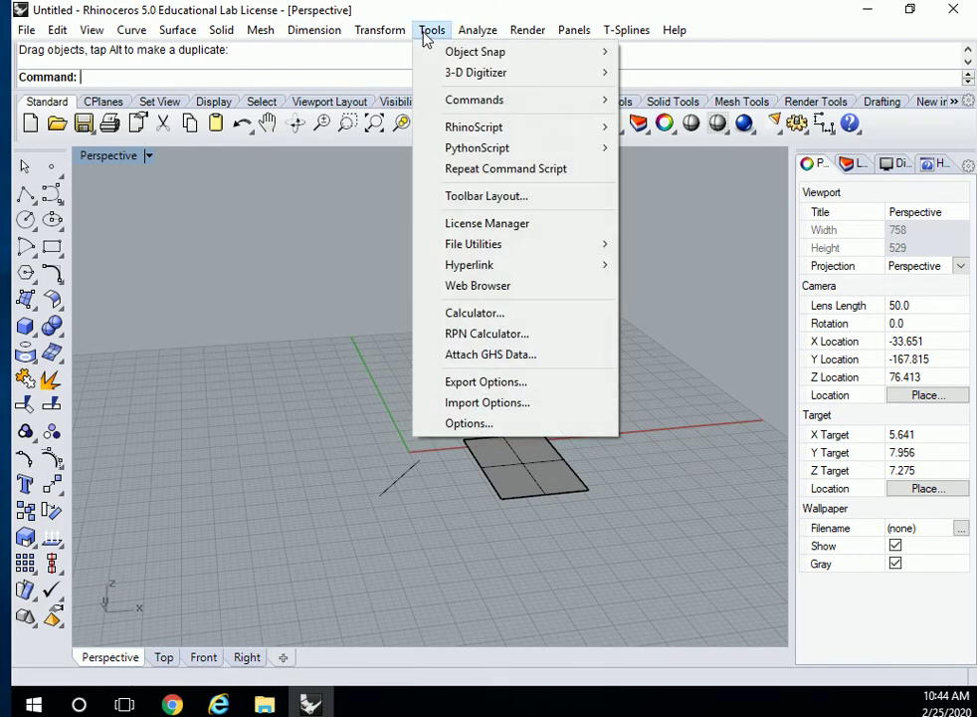
pyautogui.click(481, 424)
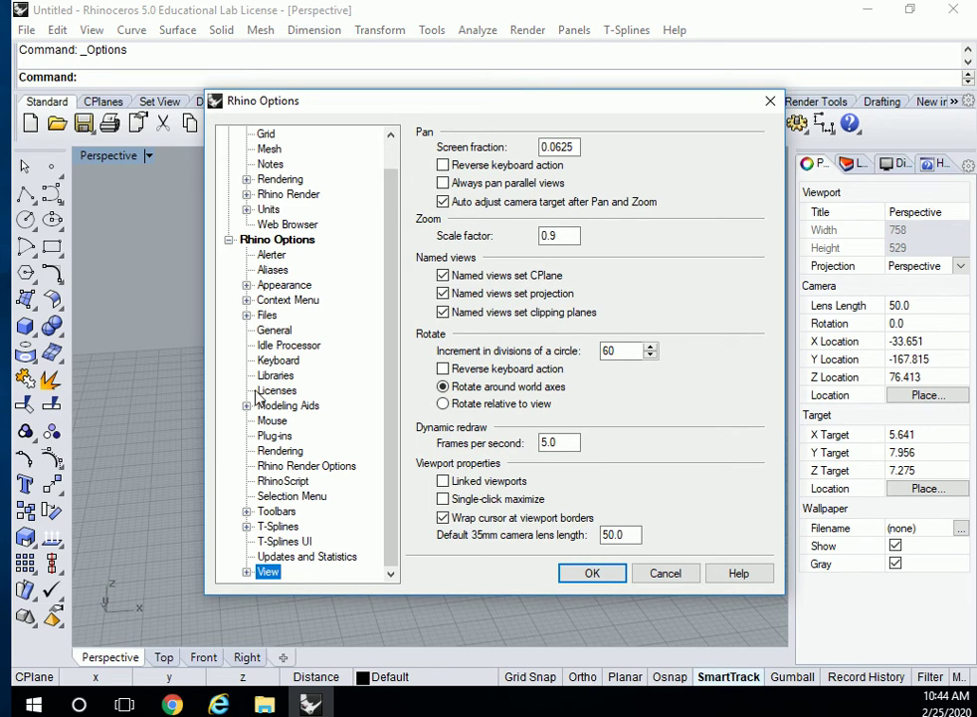
pyautogui.scroll(1, 255, 396)
pyautogui.scroll(-1, 263, 398)
pyautogui.click(285, 524)
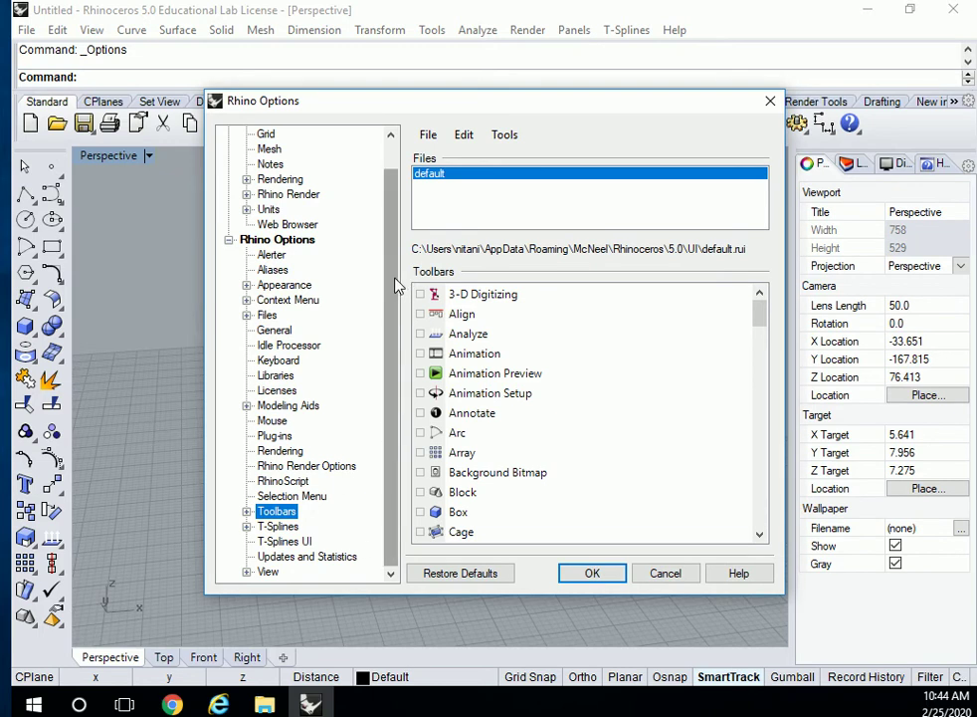
pyautogui.scroll(1, 393, 239)
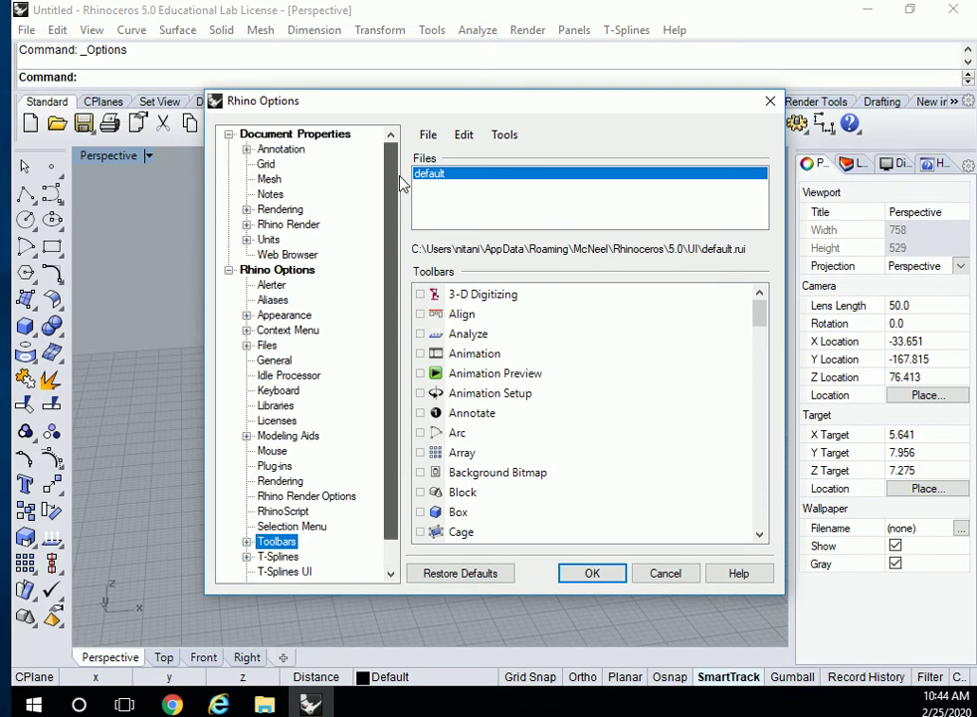
pyautogui.click(269, 239)
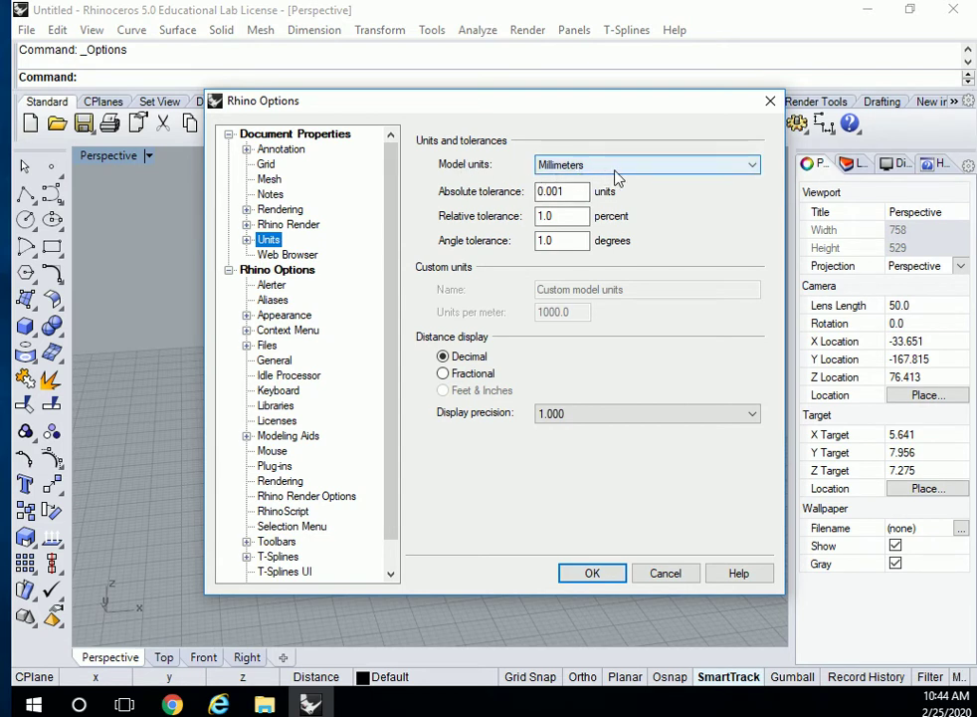
# Set model units to Inches with Feet & Inches display and scale the model to match
pyautogui.click(745, 165)
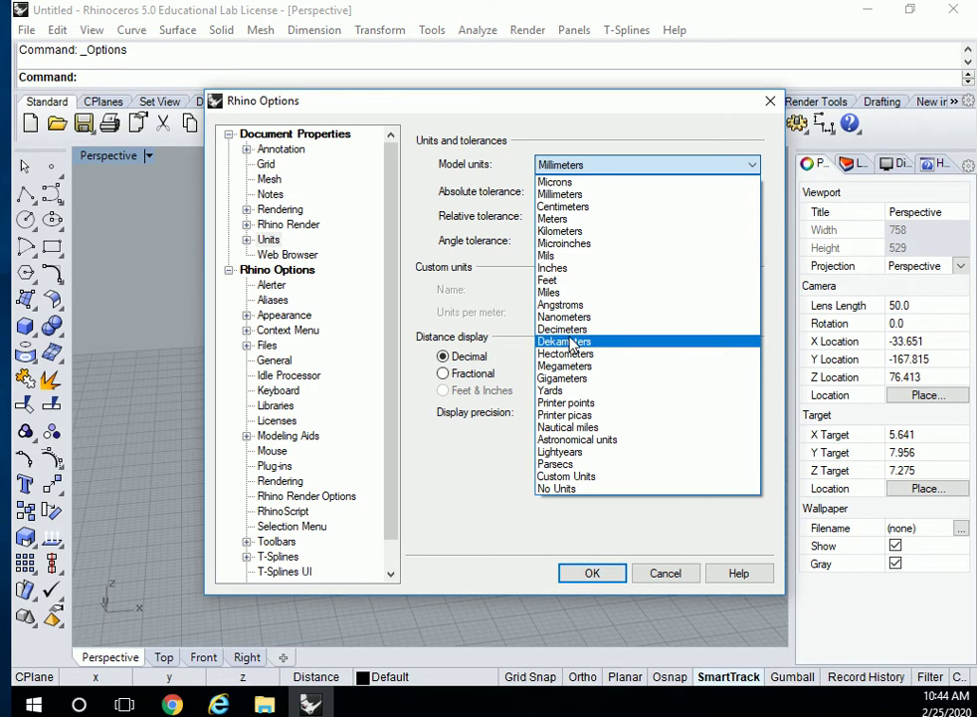
pyautogui.click(554, 268)
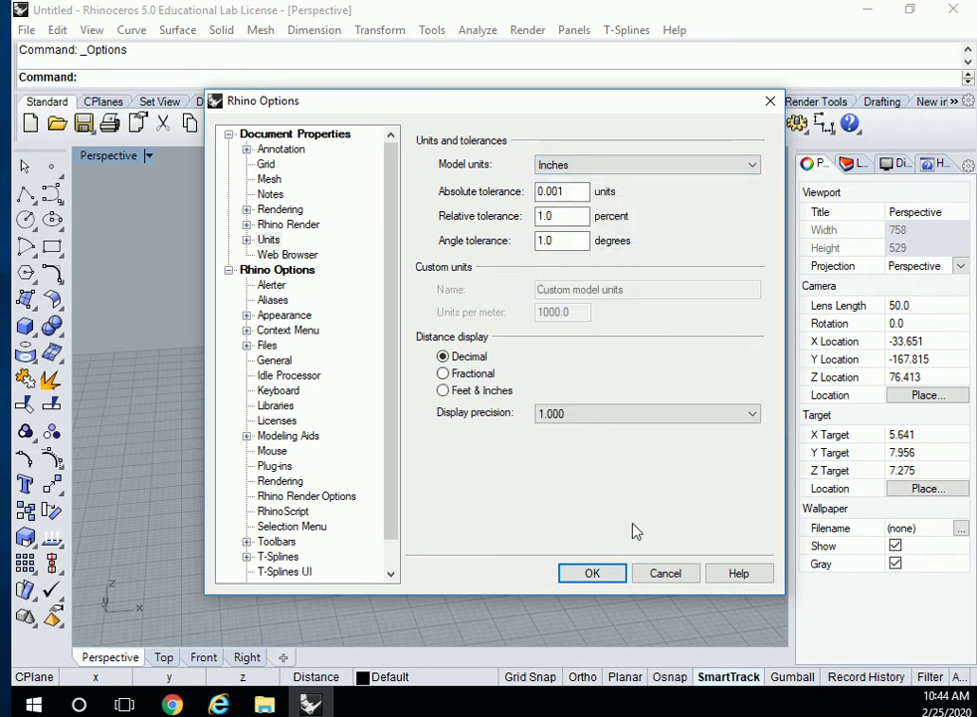
pyautogui.click(443, 391)
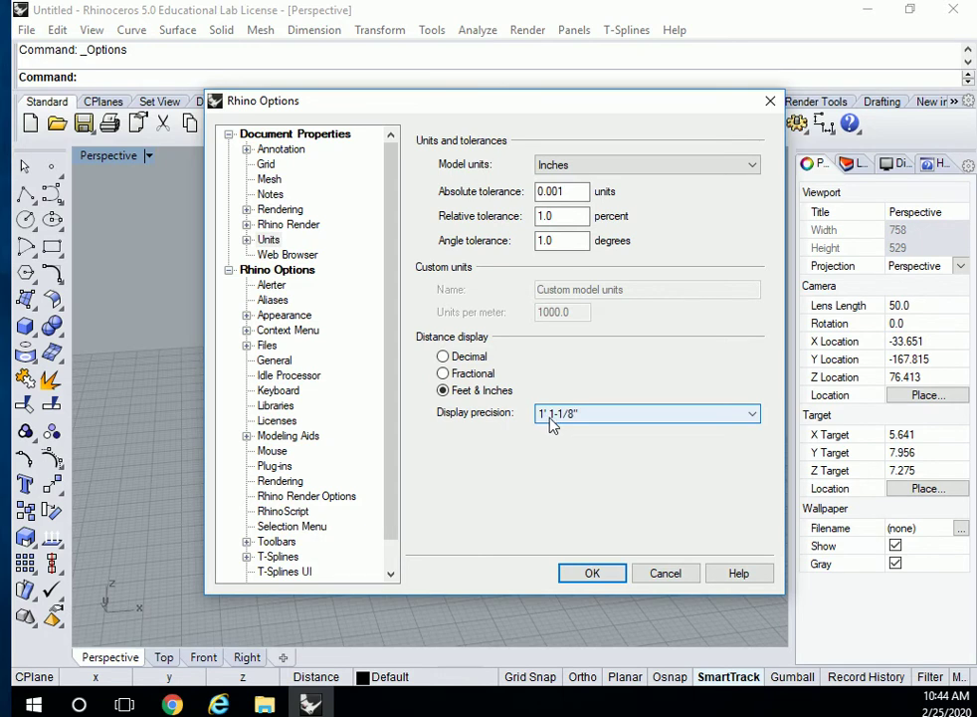
pyautogui.click(592, 570)
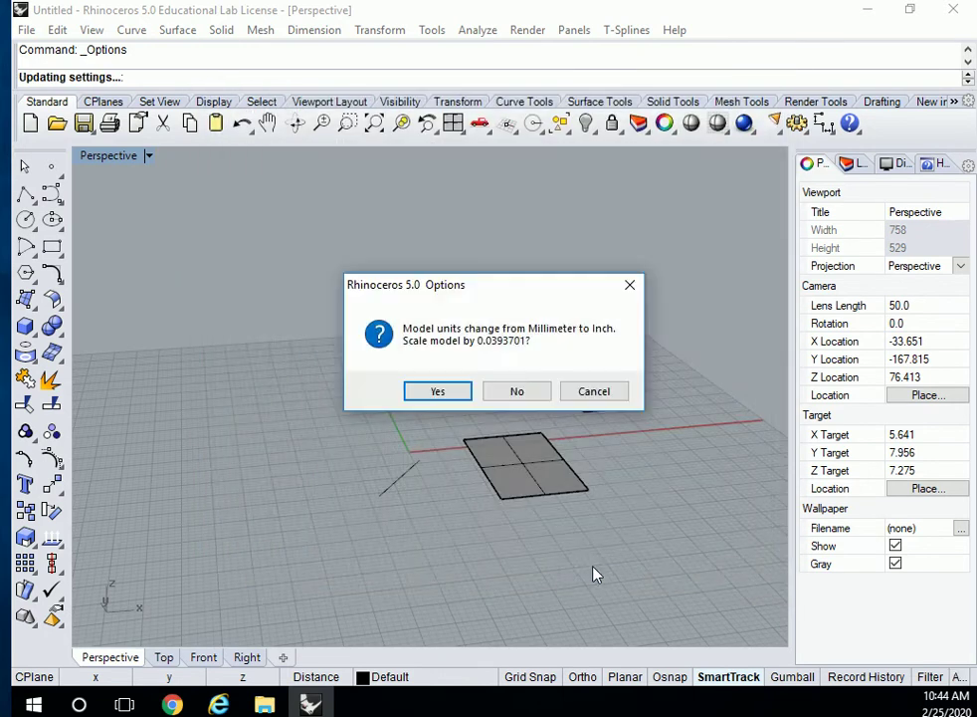
pyautogui.click(439, 391)
# Measure the distance between two points on the box, which reports 0 1/4"
pyautogui.scroll(10, 414, 463)
pyautogui.moveTo(416, 472); pyautogui.dragTo(418, 470, button='right')
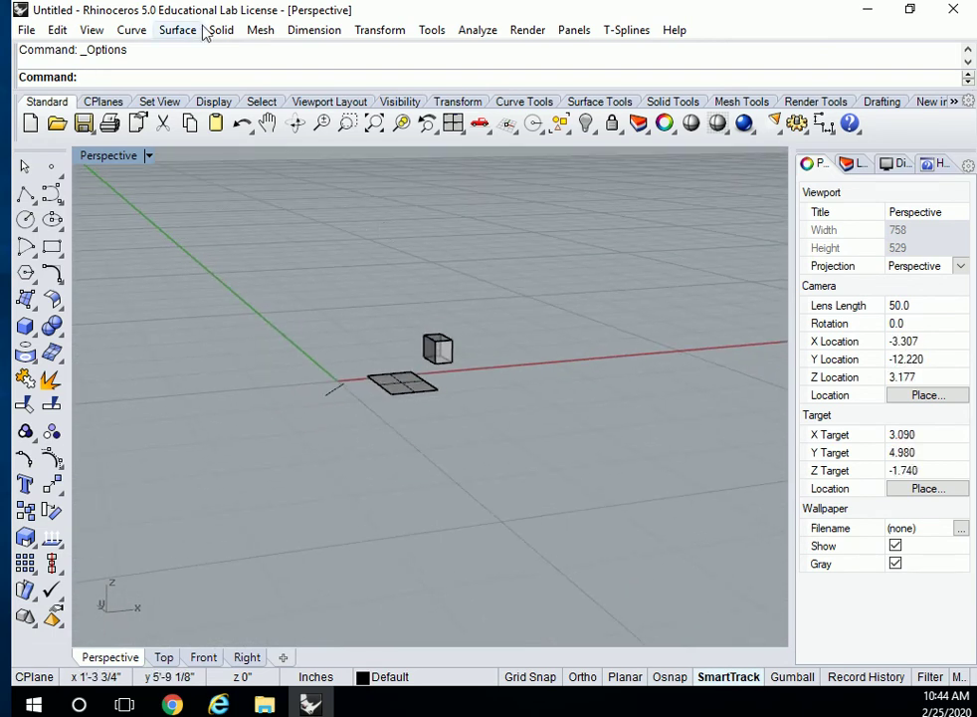
pyautogui.click(483, 34)
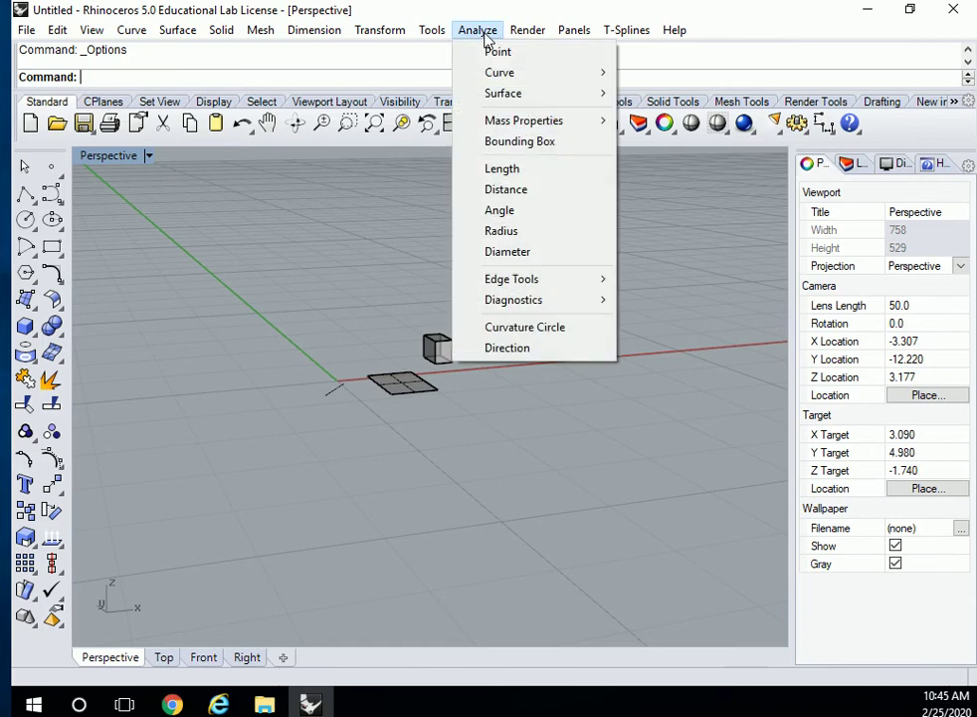
pyautogui.click(529, 190)
pyautogui.scroll(5, 446, 344)
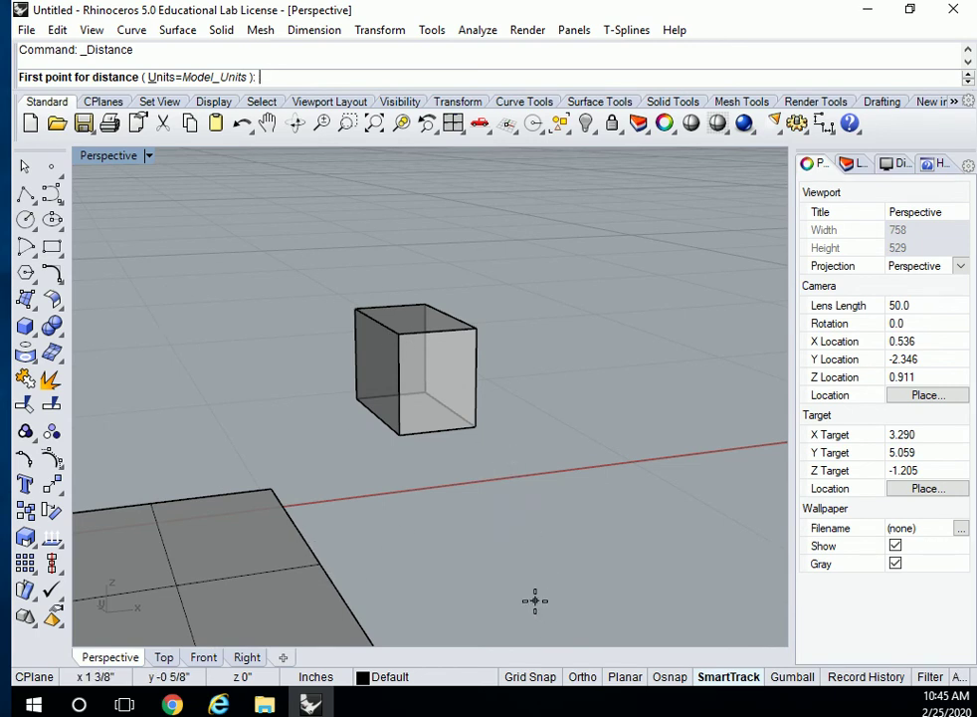
pyautogui.scroll(-2, 529, 597)
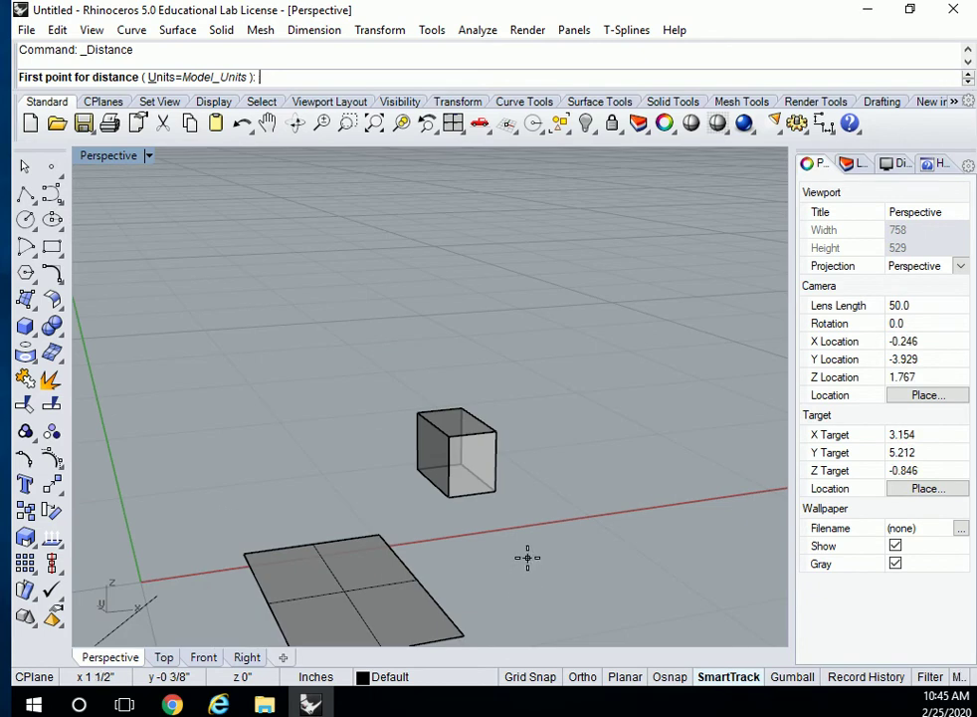
pyautogui.click(449, 435)
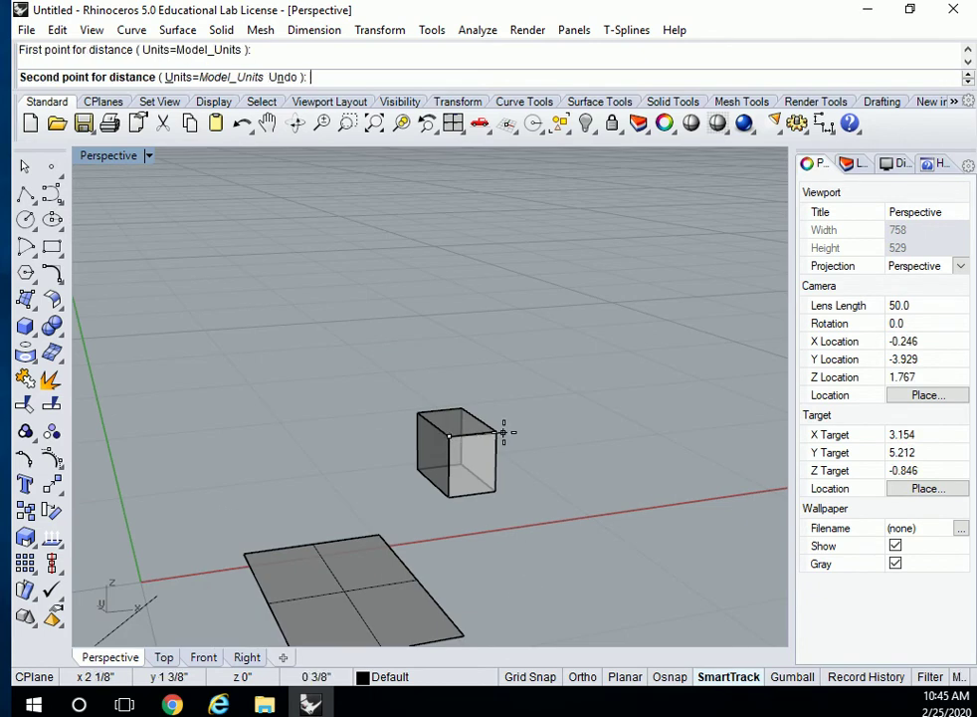
pyautogui.click(496, 435)
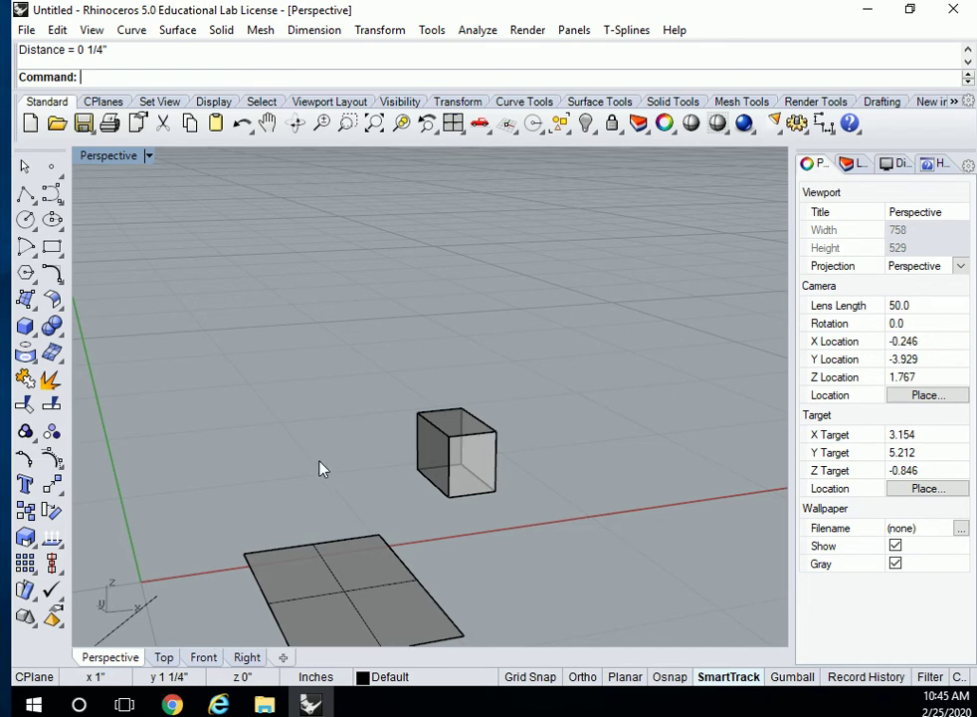
pyautogui.scroll(-2, 319, 468)
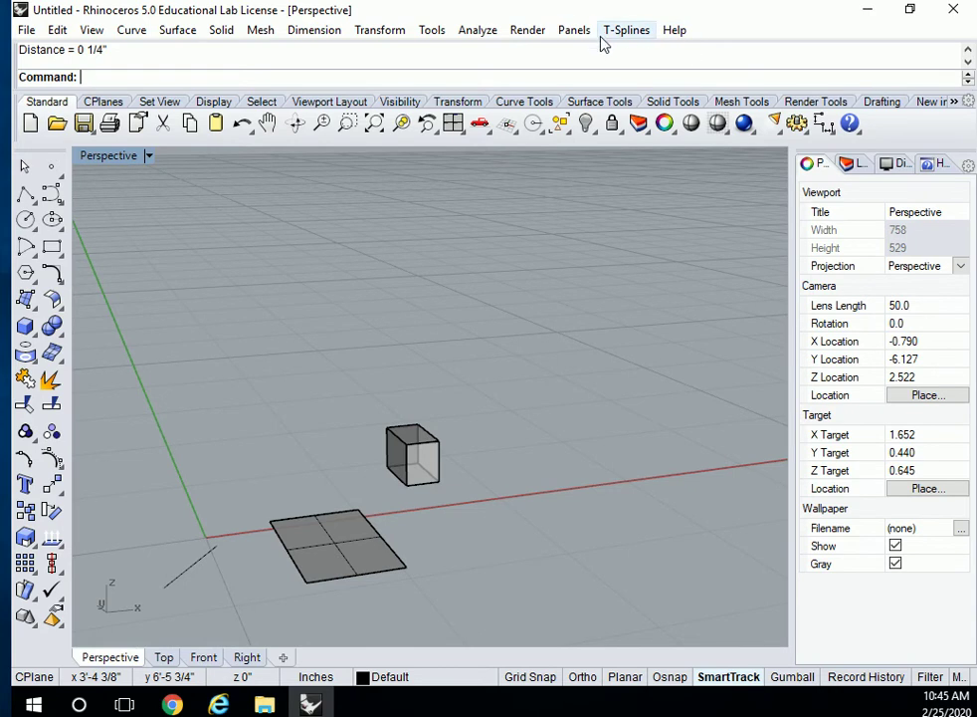
pyautogui.click(676, 31)
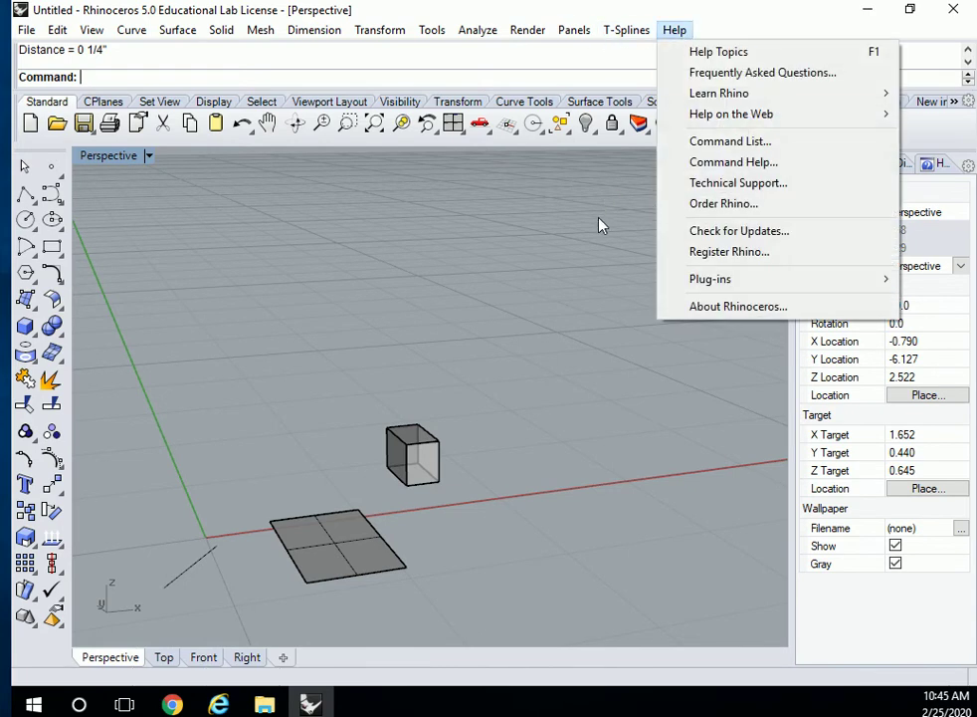
pyautogui.click(707, 51)
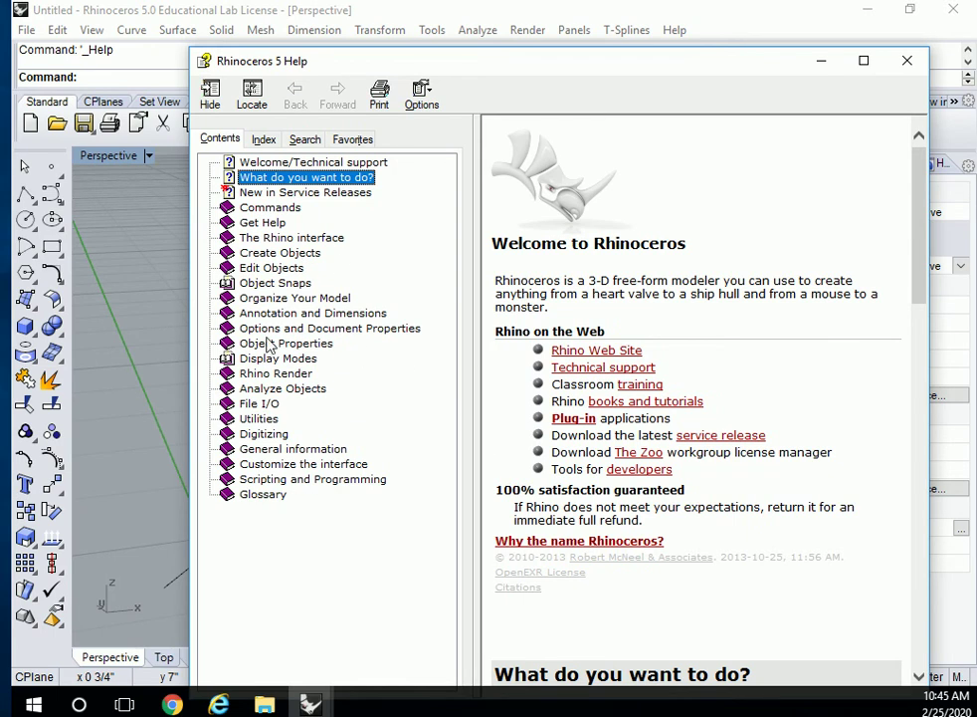
pyautogui.click(908, 61)
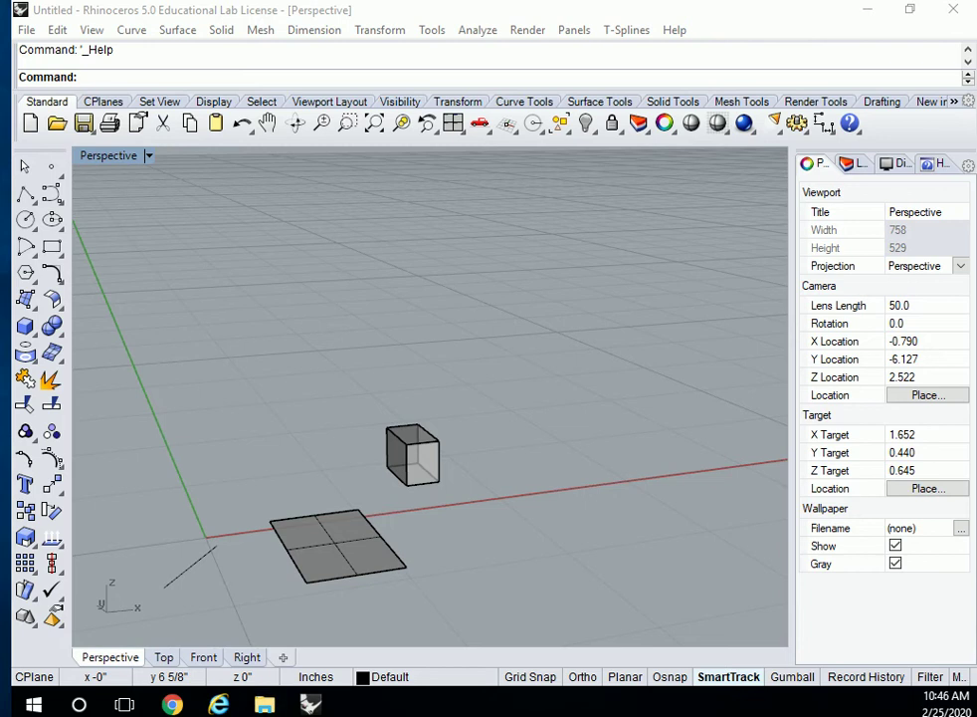
# Open the Panels menu and close it without choosing a panel
pyautogui.scroll(-2, 429, 398)
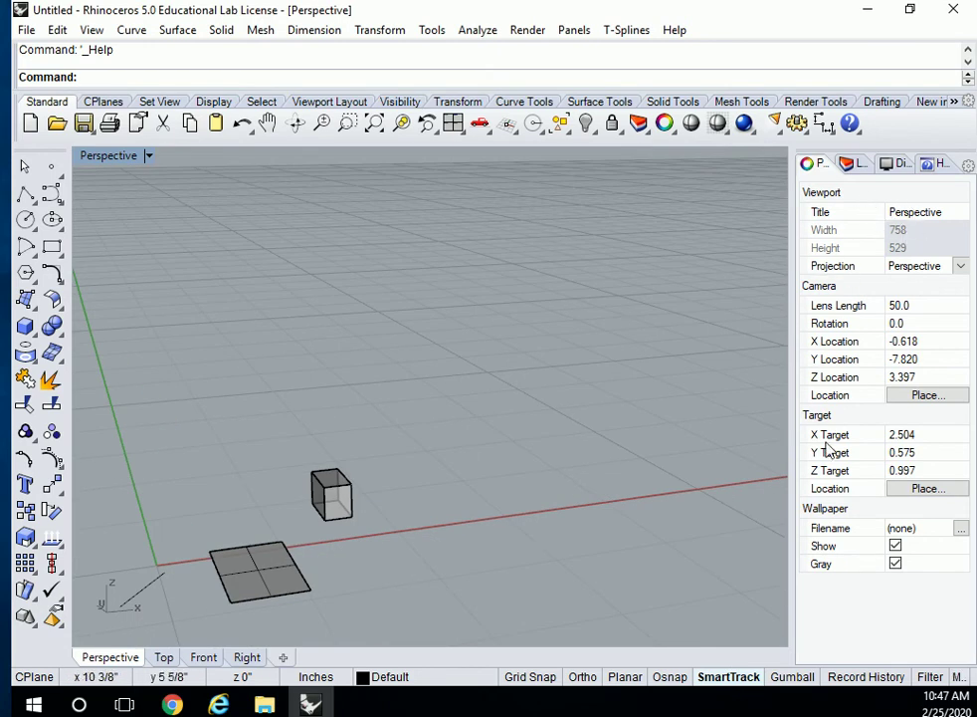
pyautogui.click(582, 30)
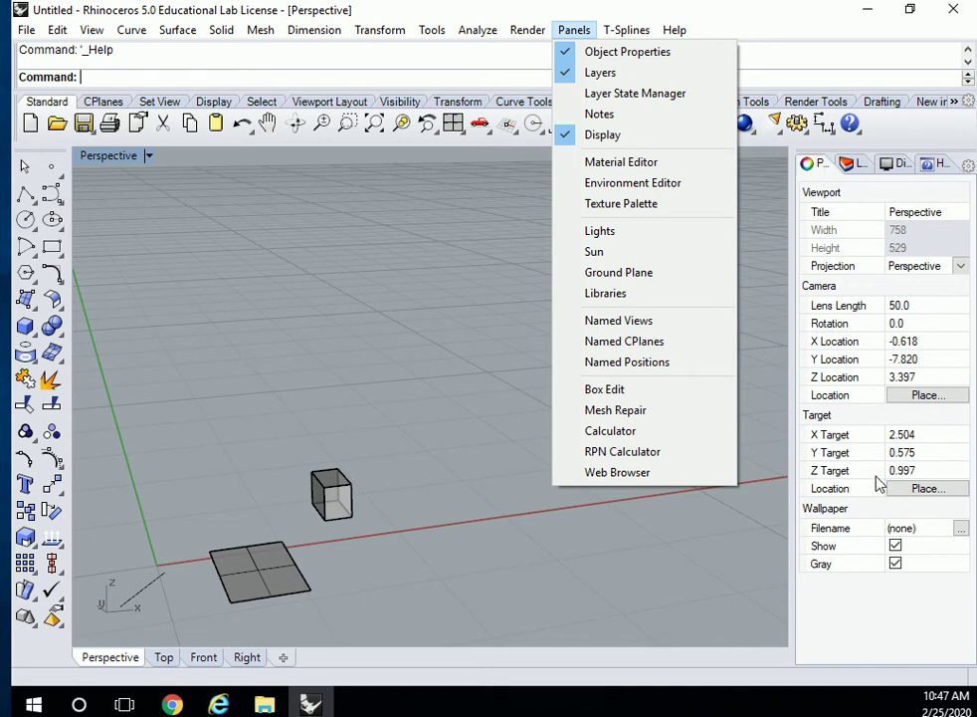
pyautogui.click(428, 279)
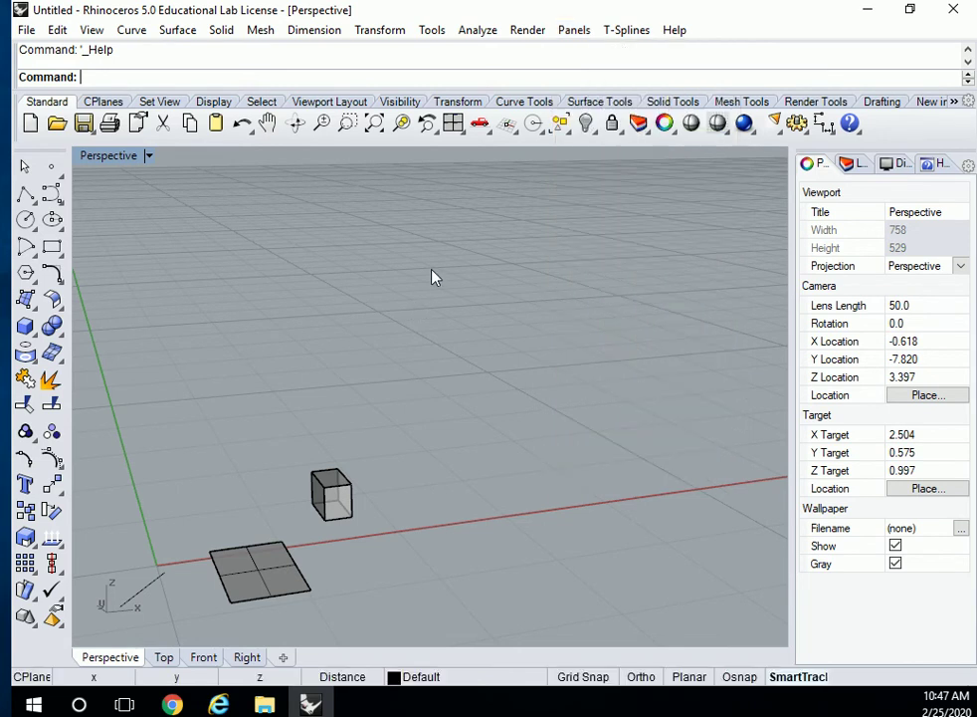
# Window-select the small box and Zoom Selected to frame it in Perspective
pyautogui.click(333, 492)
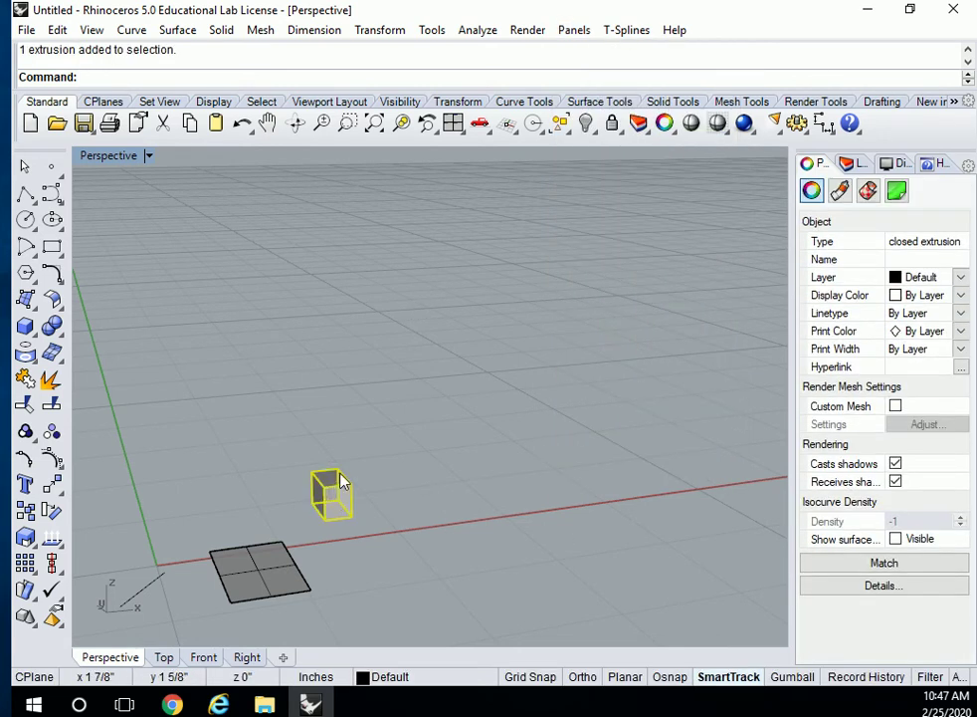
pyautogui.click(285, 435)
pyautogui.moveTo(285, 435); pyautogui.dragTo(378, 563)
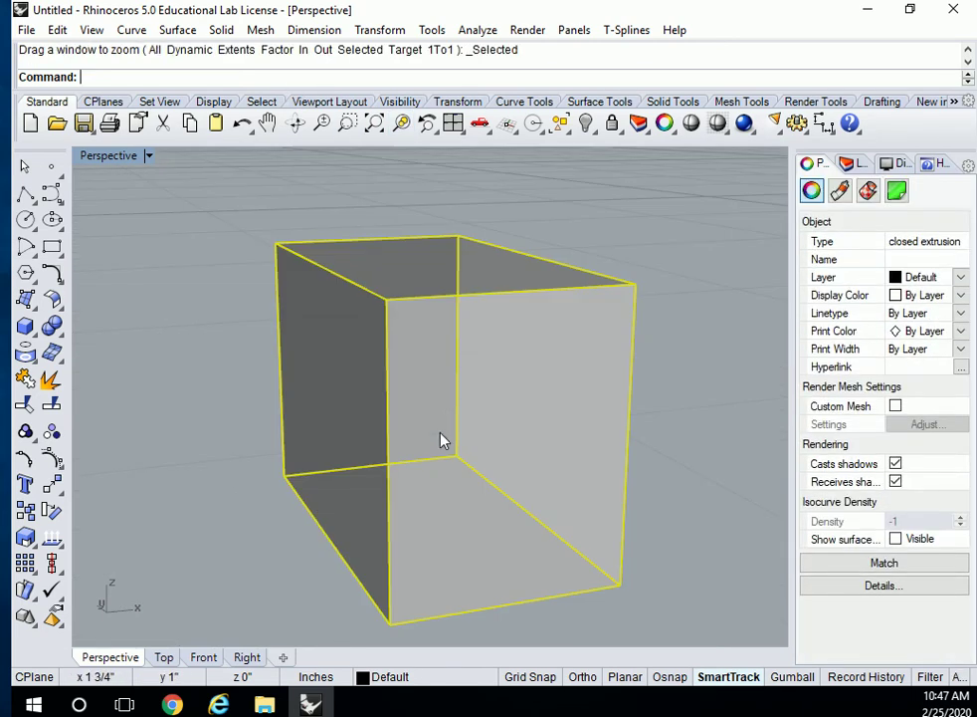
pyautogui.click(683, 330)
pyautogui.click(601, 375)
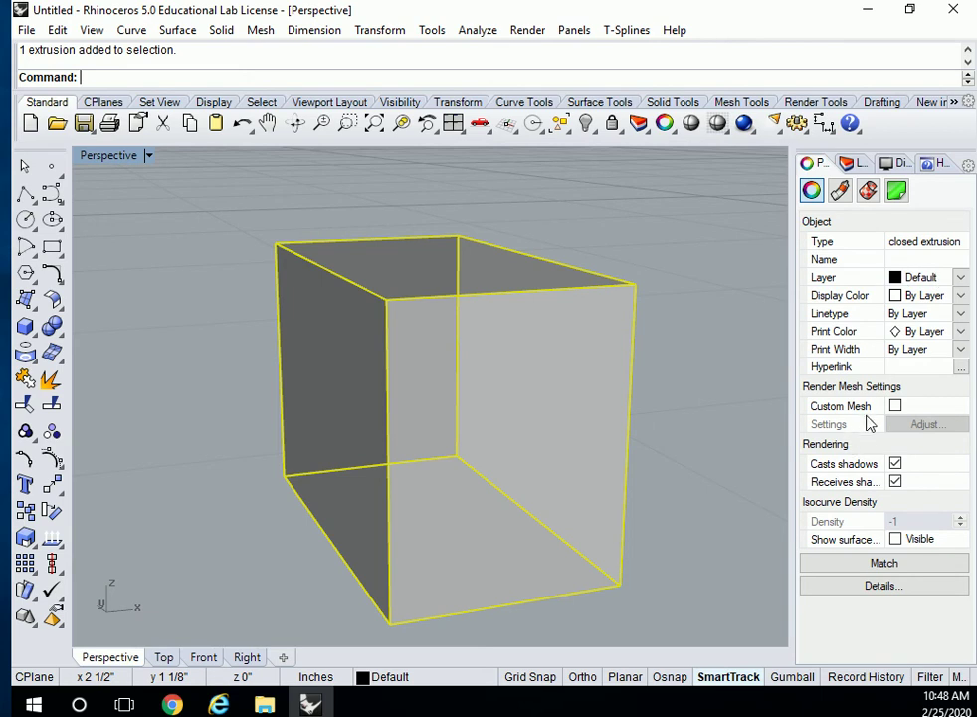
# Show the Layers panel on the right, listing only the Default layer
pyautogui.click(667, 266)
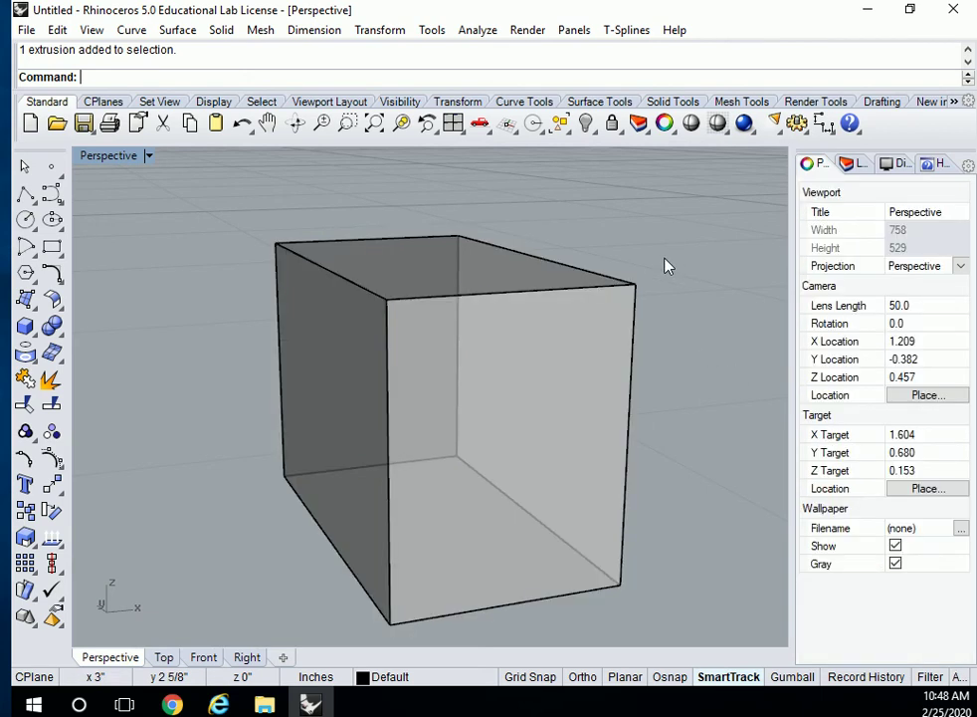
pyautogui.click(575, 32)
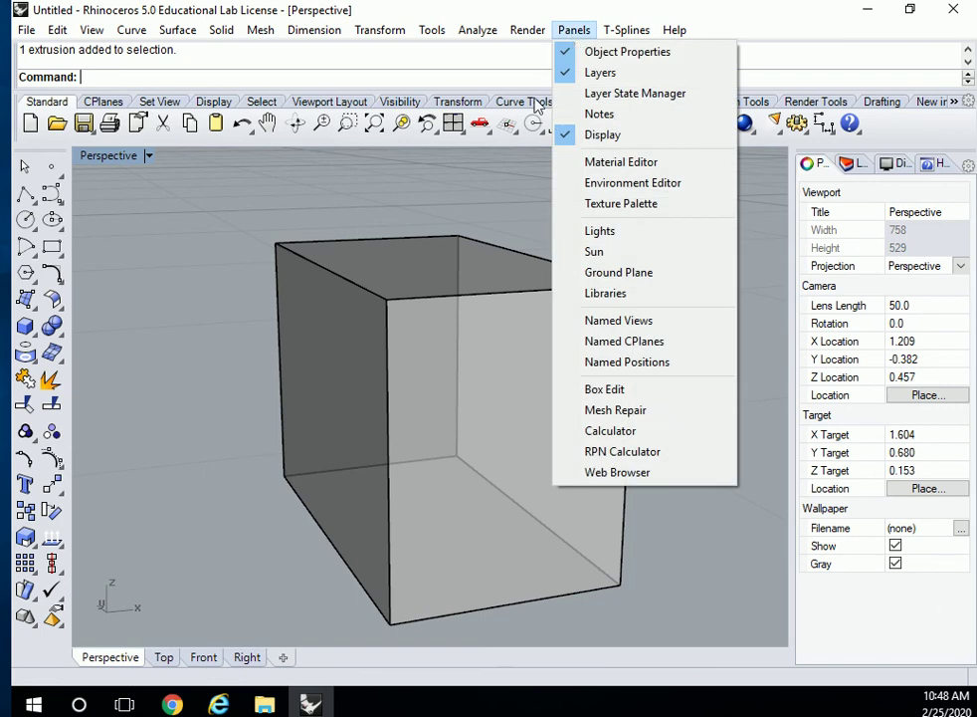
pyautogui.click(758, 210)
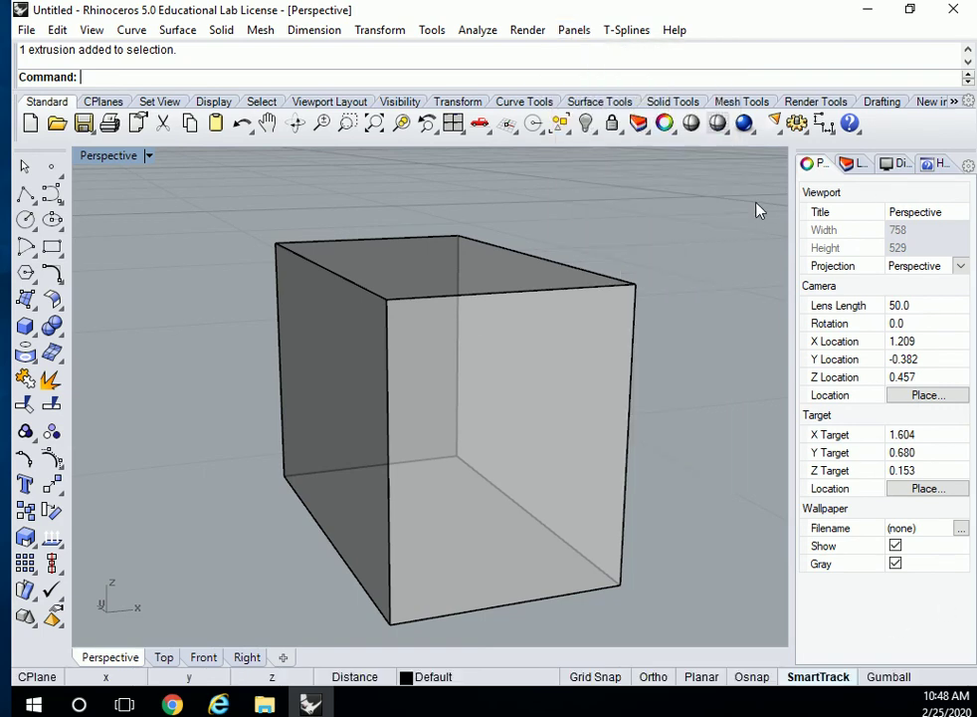
pyautogui.click(848, 163)
pyautogui.click(635, 358)
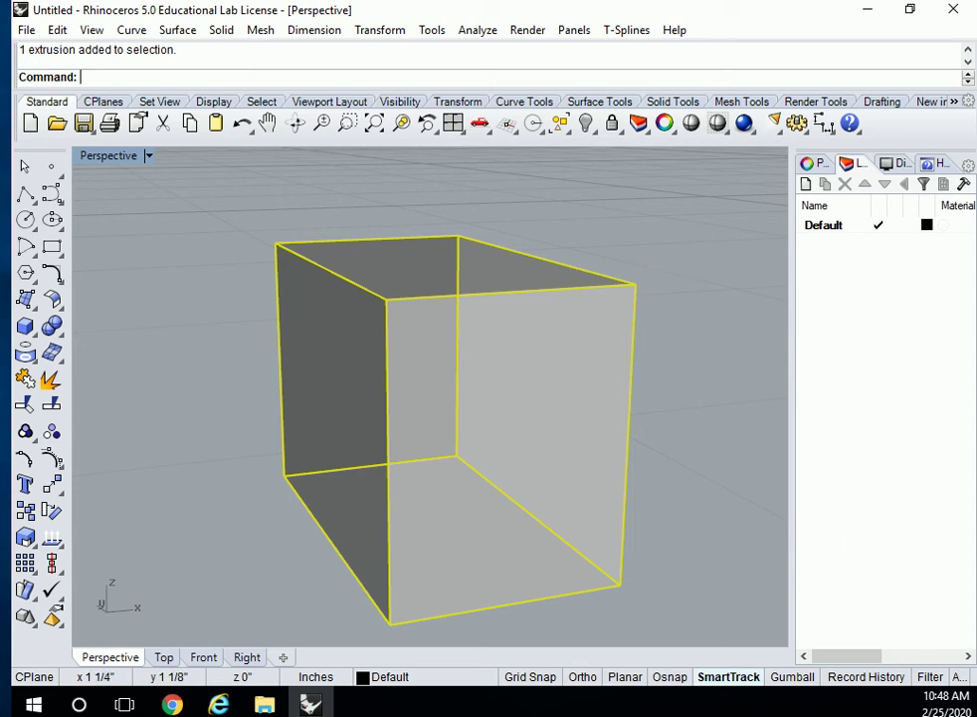
pyautogui.click(211, 385)
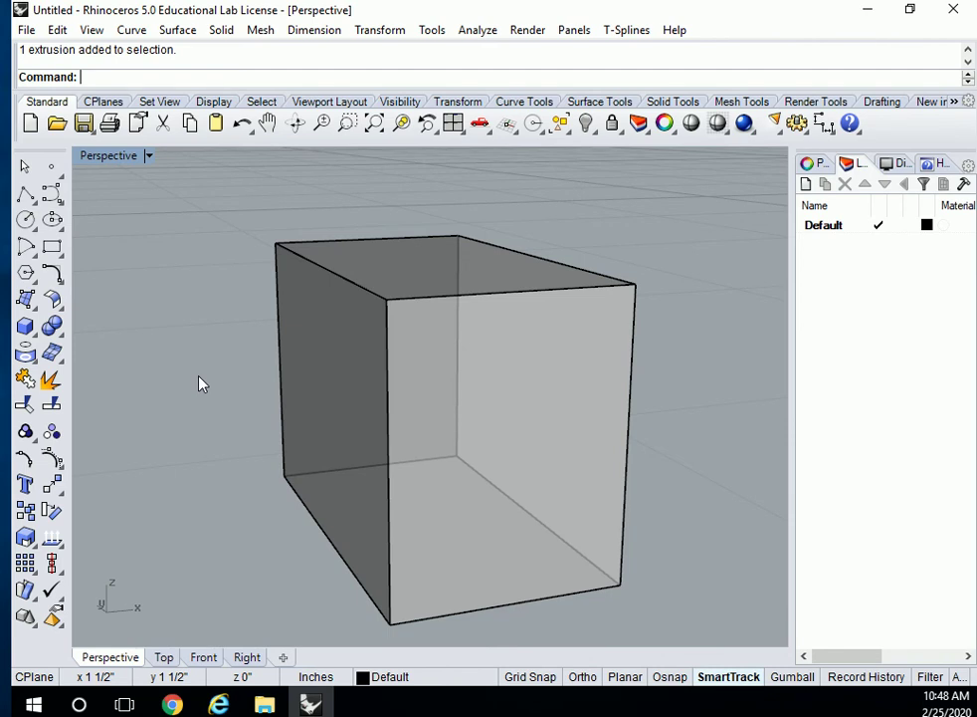
# Show the Osnap bar and enable End snapping to object endpoints
pyautogui.click(672, 678)
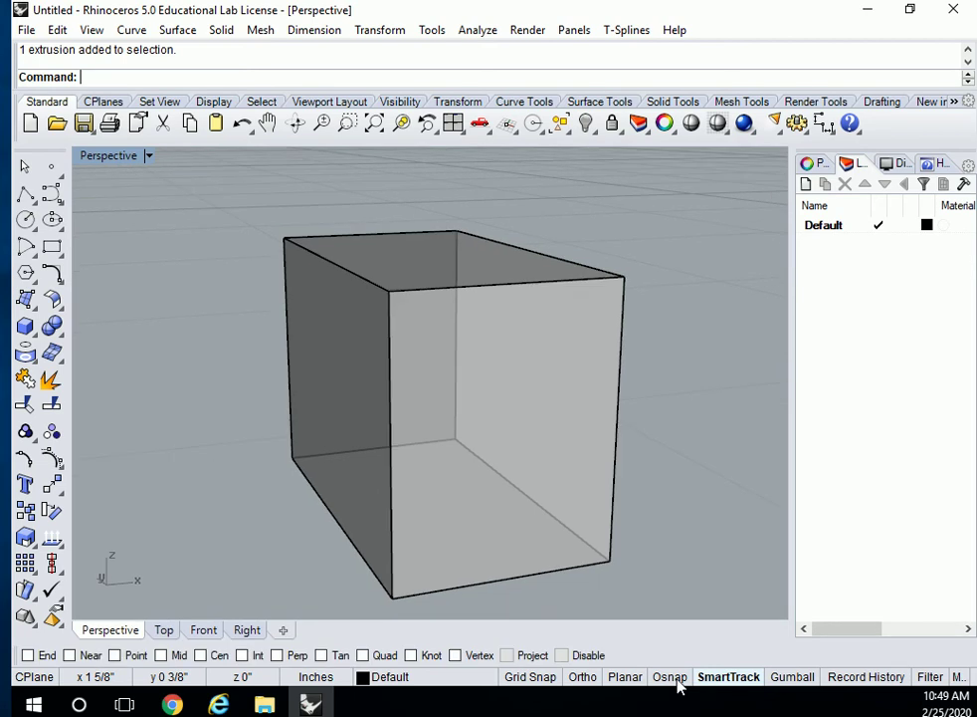
pyautogui.click(29, 656)
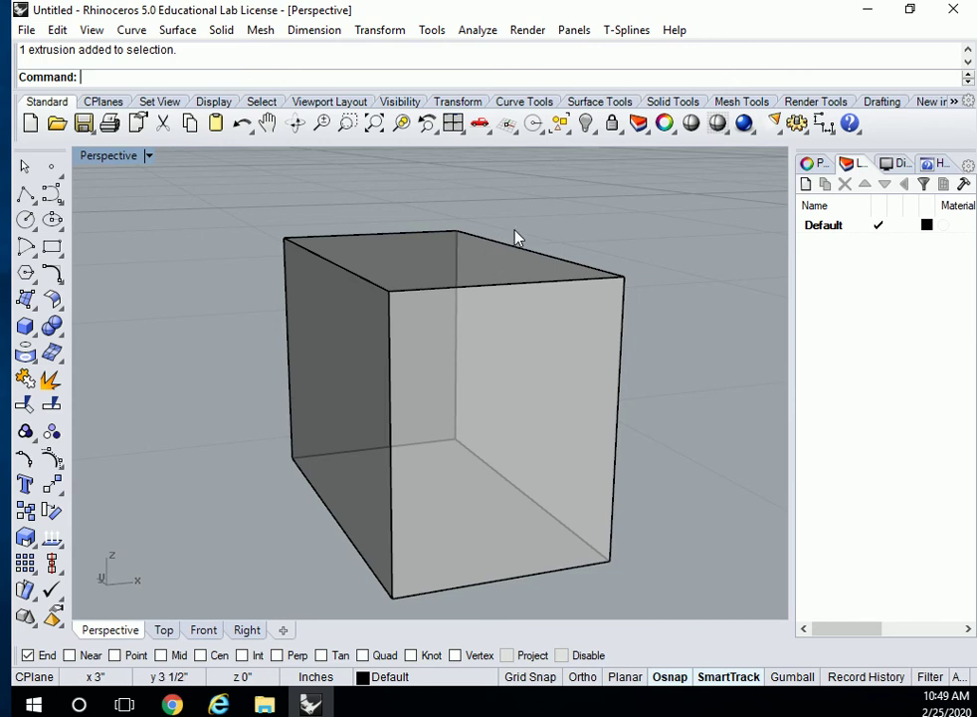
# Measure the box's top edge from the front corner to the right corner with Analyze > Distance
pyautogui.click(486, 36)
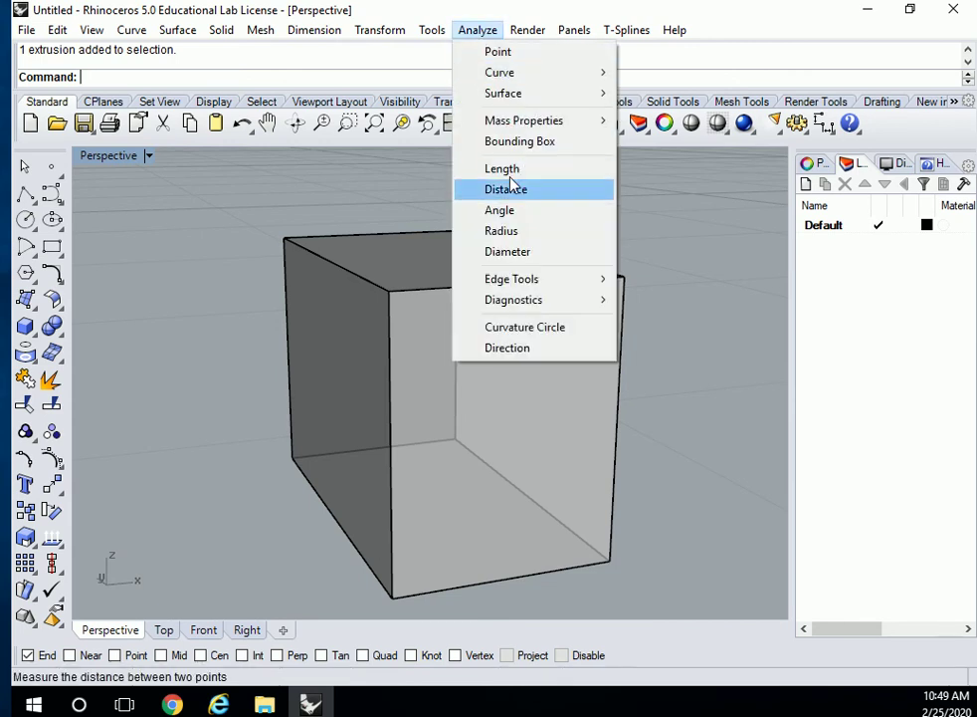
pyautogui.click(507, 190)
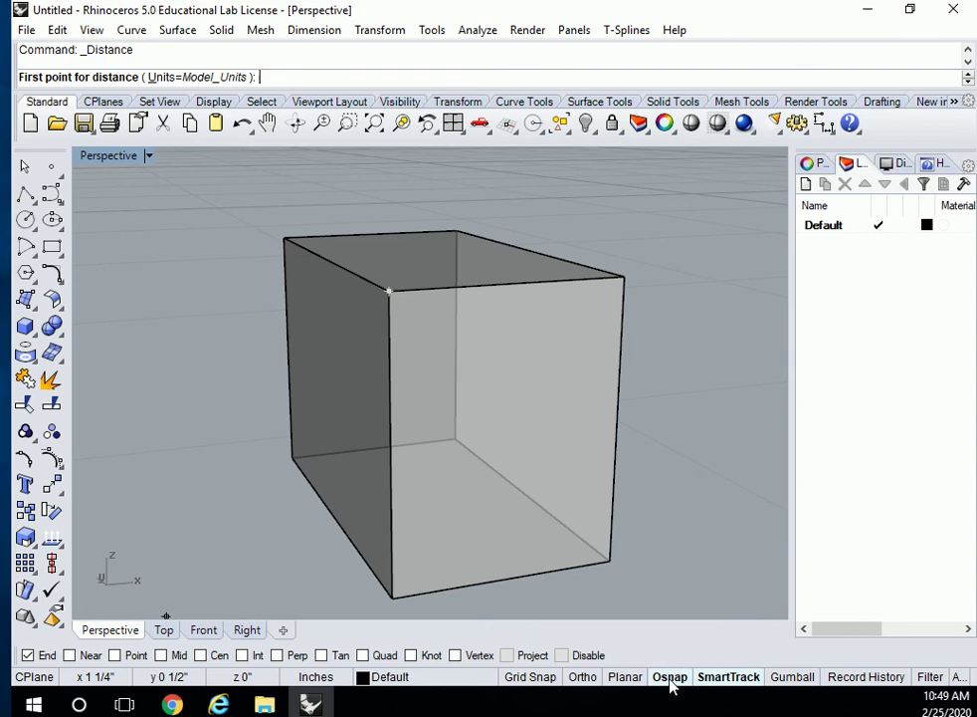
pyautogui.click(388, 289)
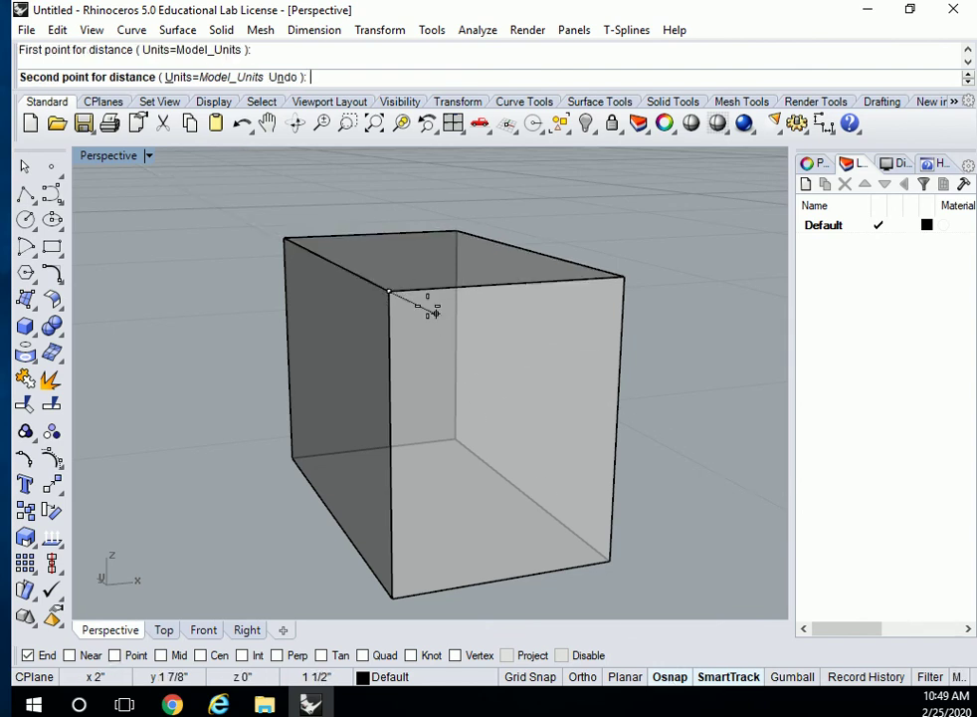
pyautogui.click(625, 276)
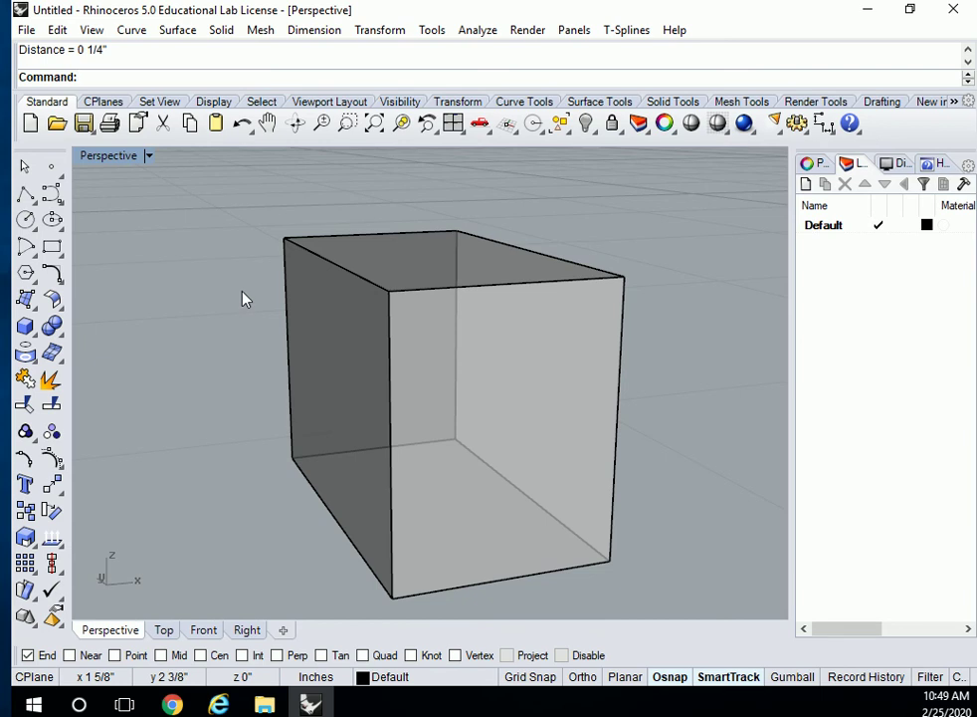
# Measure the top edge from the left corner to the front corner, reporting 0 1/2"
pyautogui.press('Return')
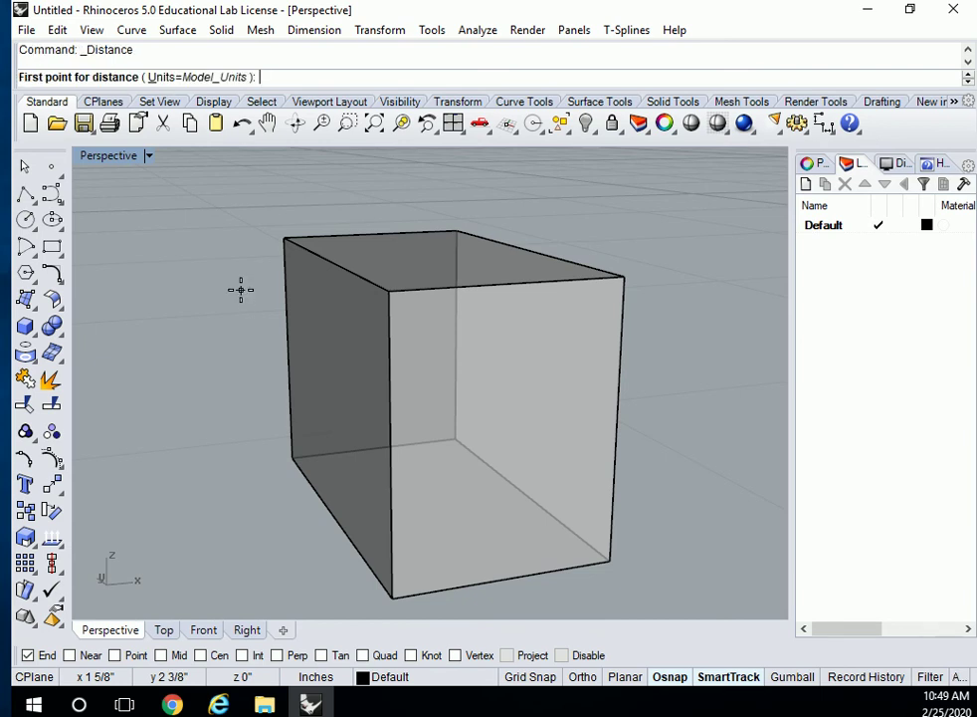
pyautogui.click(286, 239)
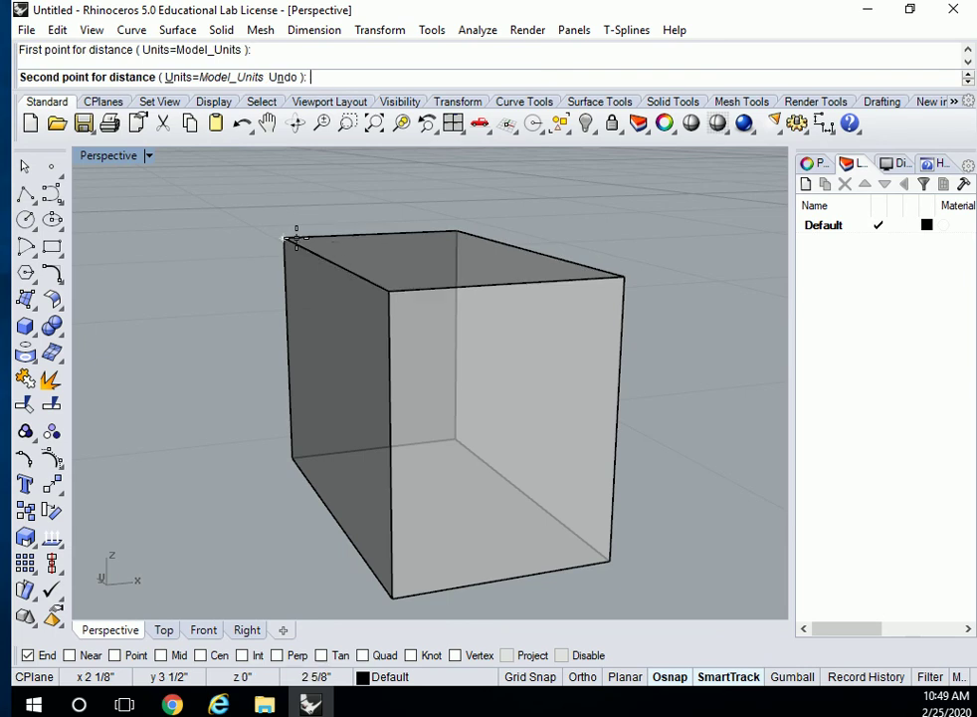
pyautogui.click(390, 291)
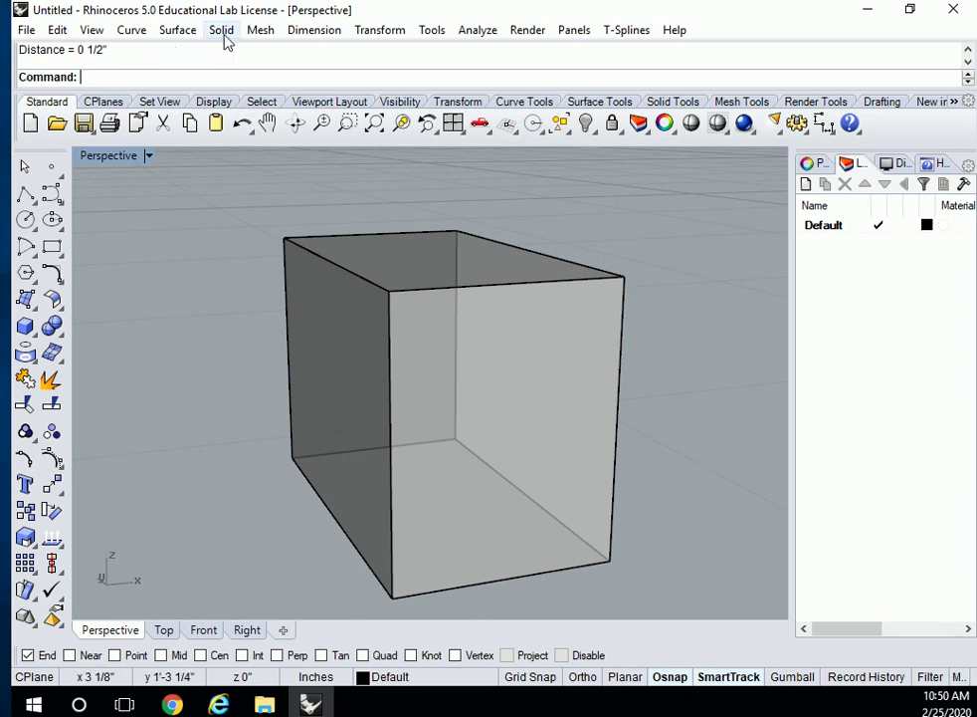
# Draw two short parallel single lines above and to the left of the large box
pyautogui.click(133, 32)
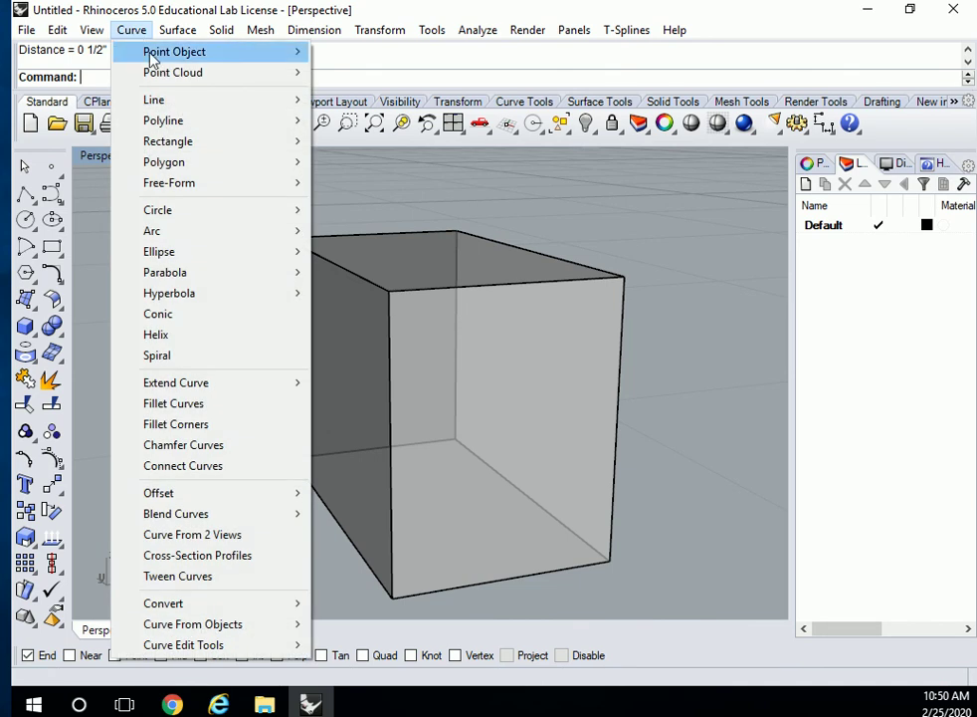
pyautogui.moveTo(159, 99)
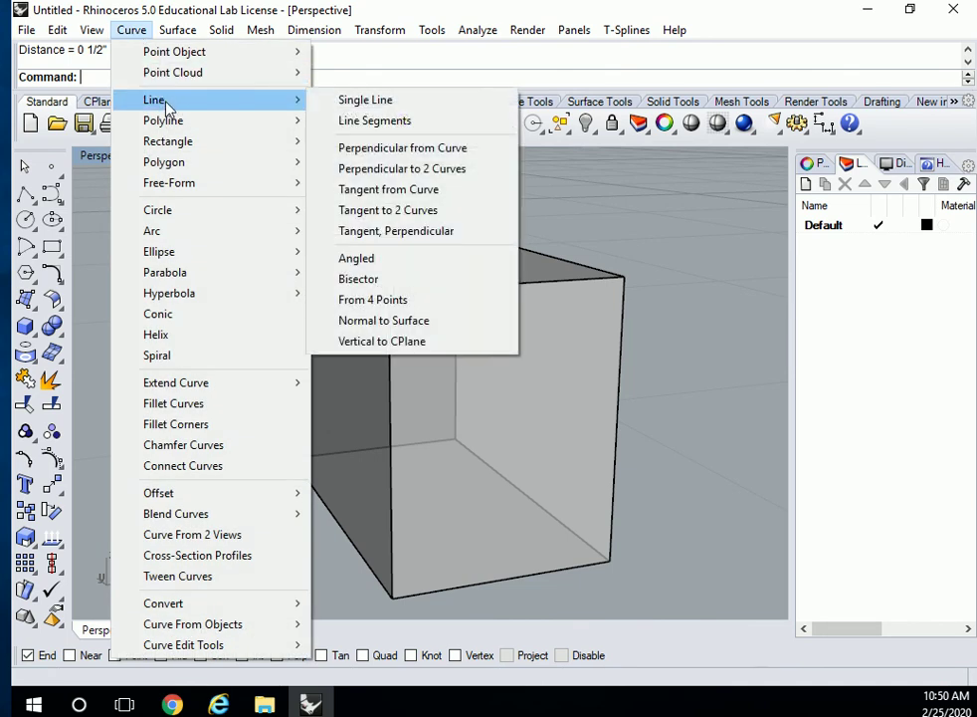
pyautogui.click(343, 104)
pyautogui.click(183, 261)
pyautogui.click(276, 205)
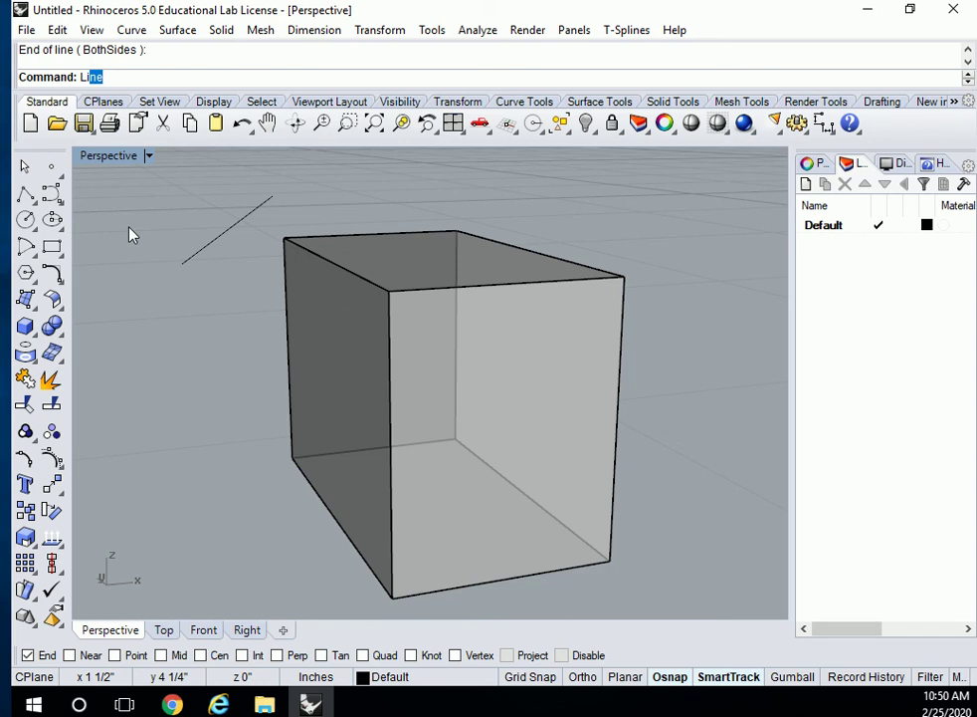
pyautogui.press('Return')
pyautogui.click(118, 252)
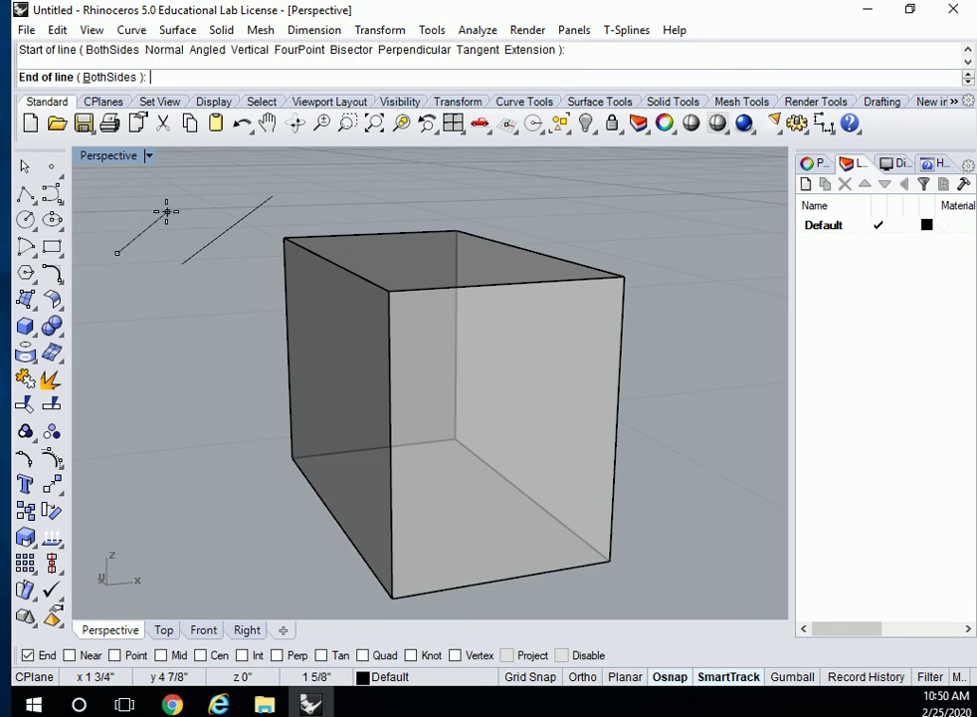
pyautogui.click(180, 202)
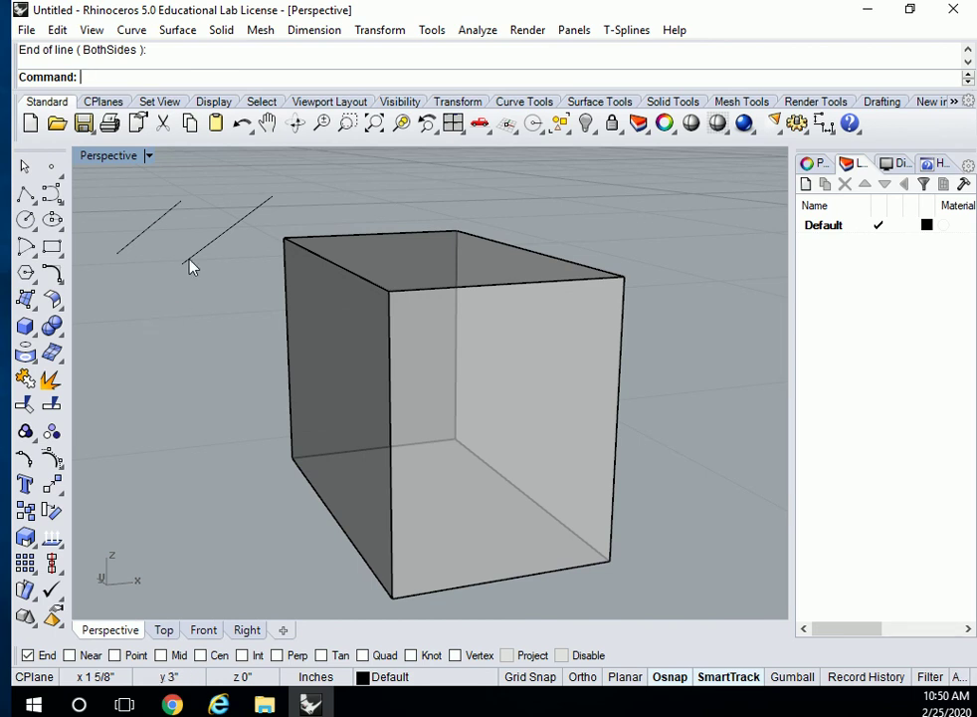
# Draw a third parallel line below the first two, left of the box, using the toolbar Line tool
pyautogui.click(36, 206)
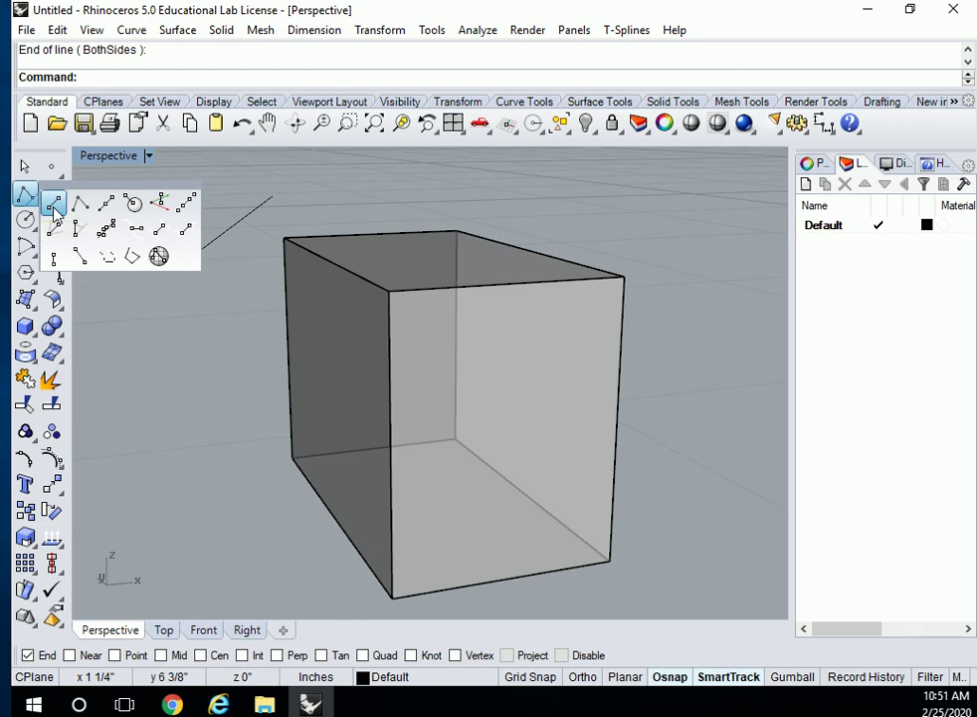
pyautogui.click(55, 206)
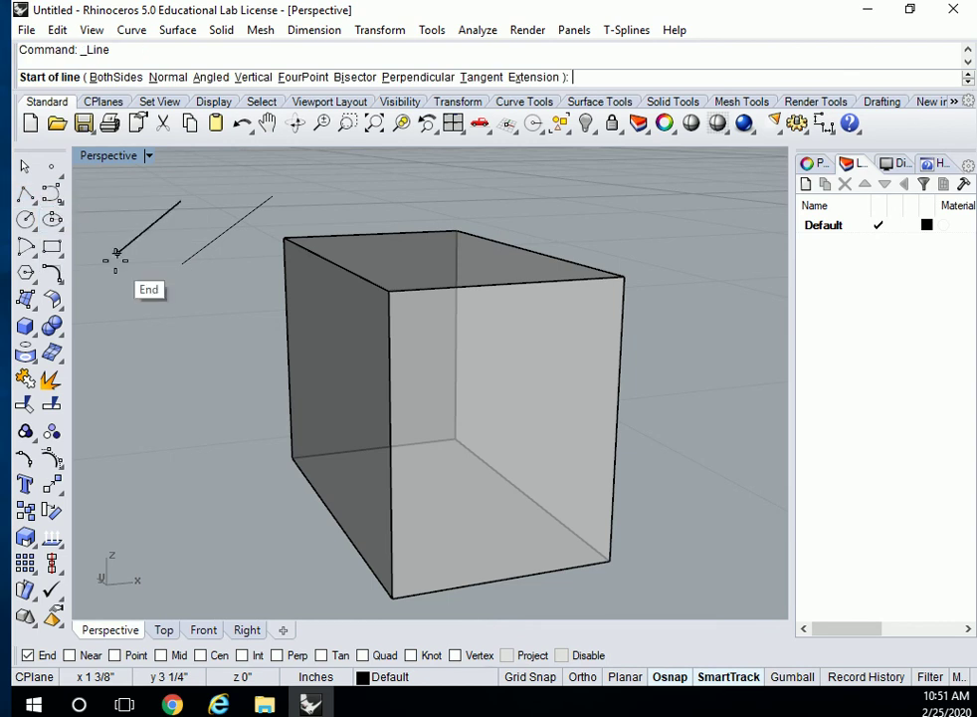
pyautogui.click(129, 347)
pyautogui.click(209, 289)
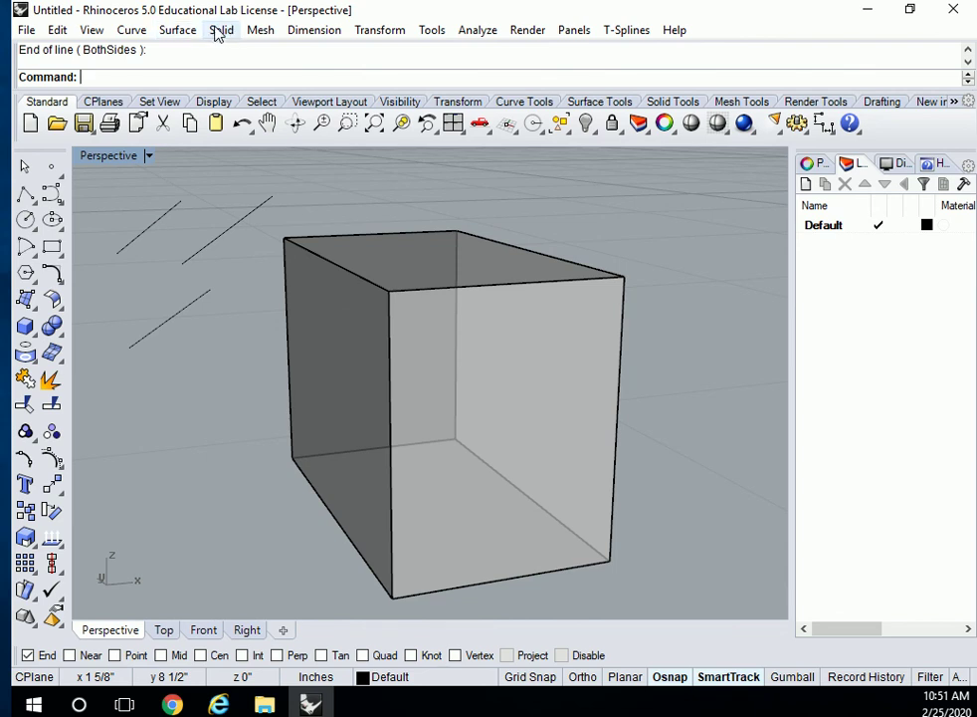
# Create a four-corner planar surface to the left of the large box
pyautogui.click(25, 299)
pyautogui.click(146, 467)
pyautogui.click(220, 376)
pyautogui.click(257, 438)
pyautogui.click(211, 515)
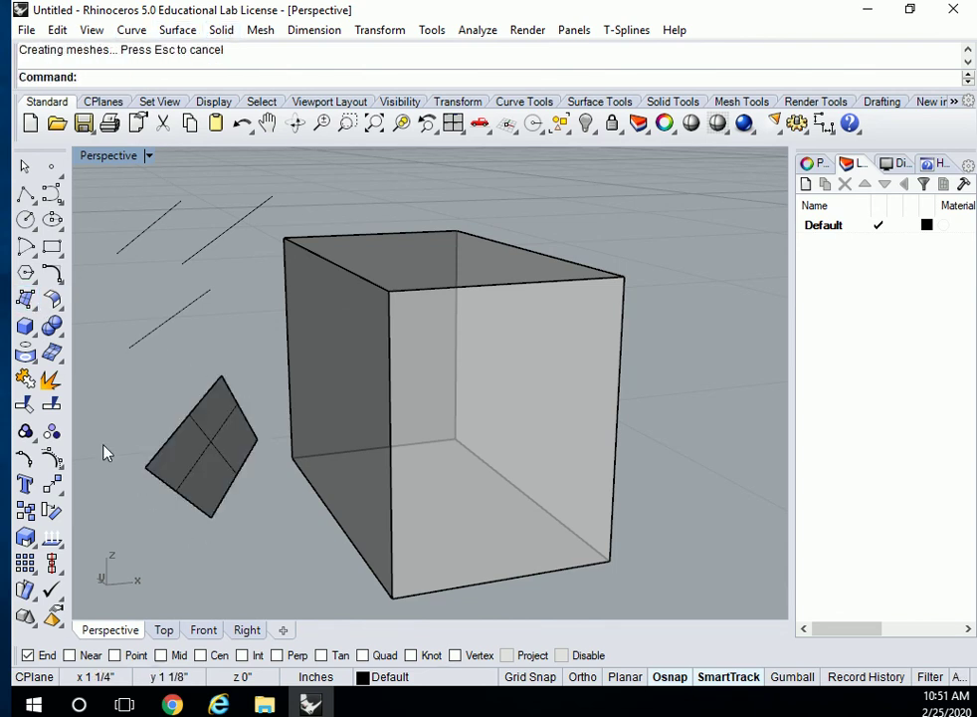
# Add a small box to the right of the large box by base corners and height
pyautogui.click(25, 325)
pyautogui.click(679, 457)
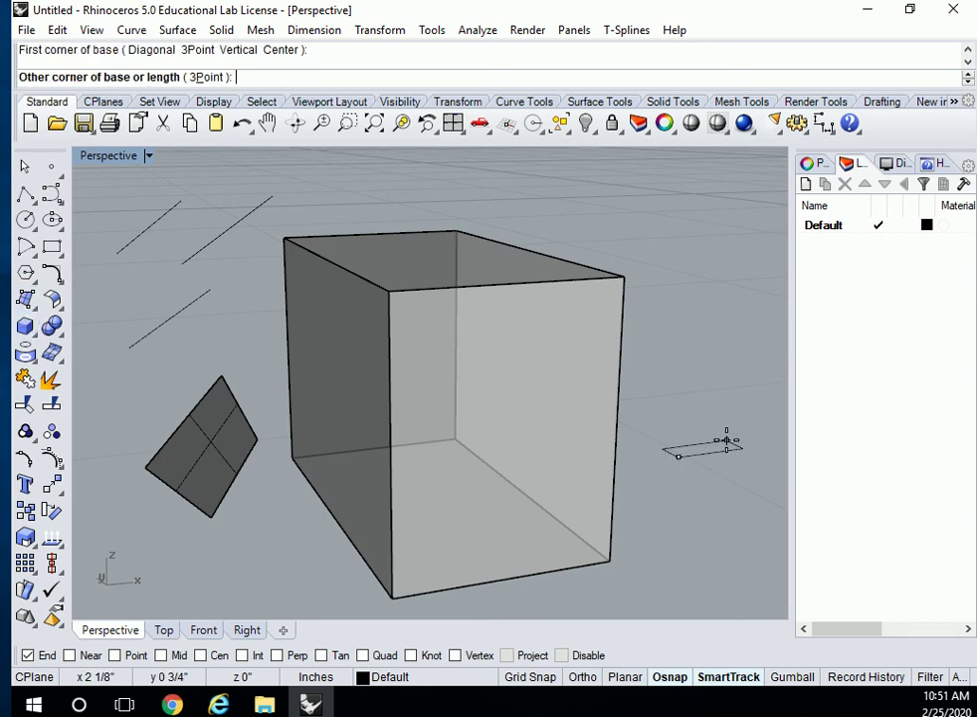
pyautogui.click(735, 430)
pyautogui.click(720, 368)
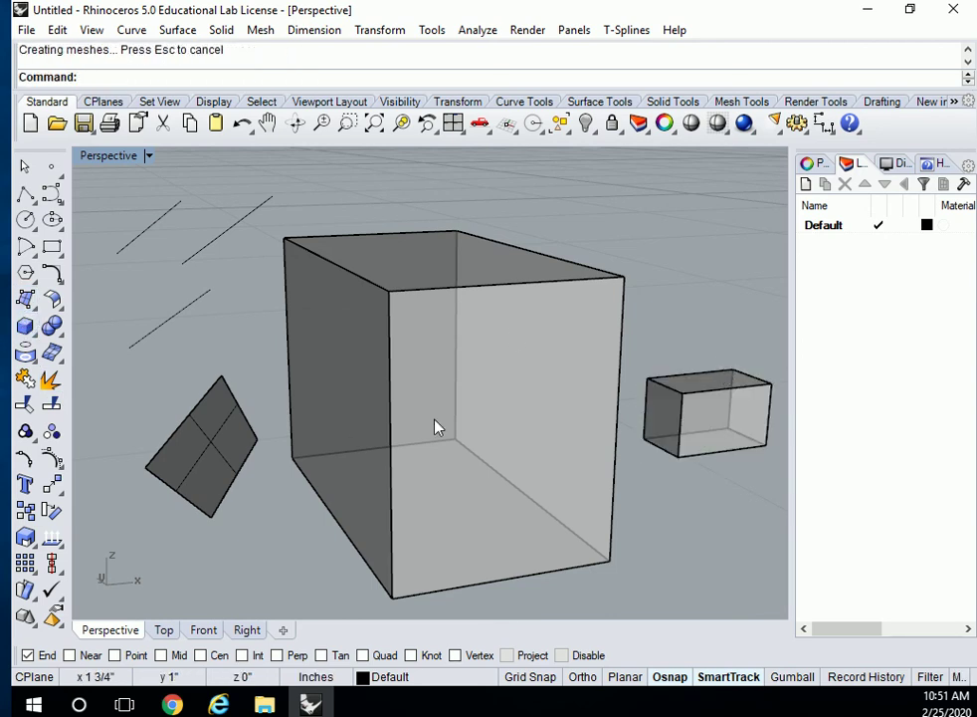